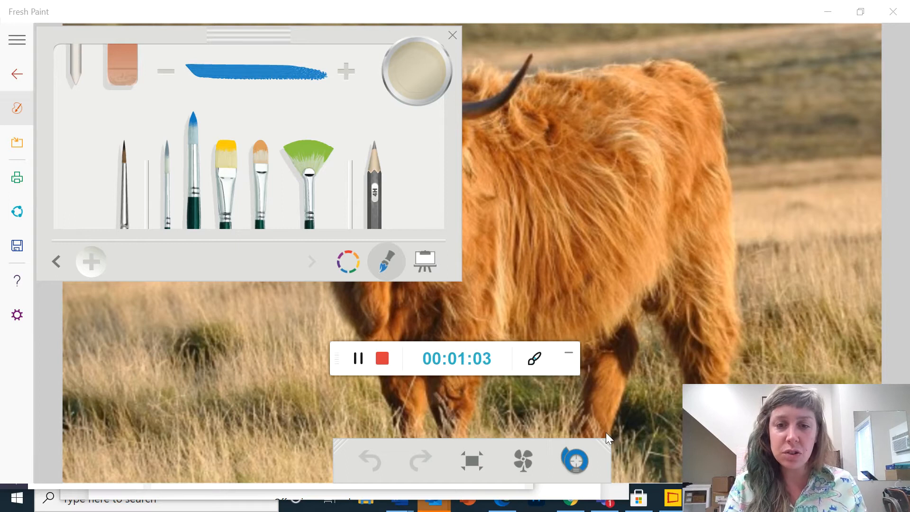
- Choose the dark purple paint for the pointed brush and increase the brush size
{"action": "left_click", "coordinate": [349, 262]}
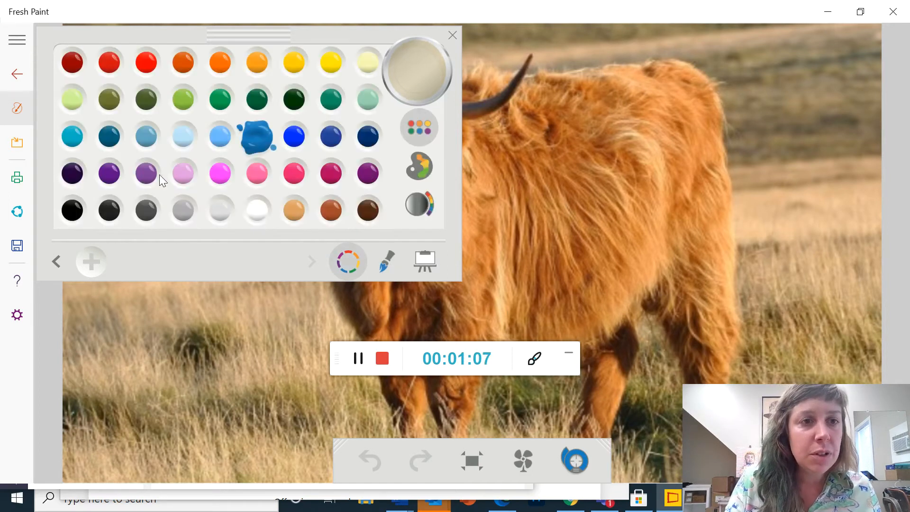
{"action": "left_click", "coordinate": [373, 175]}
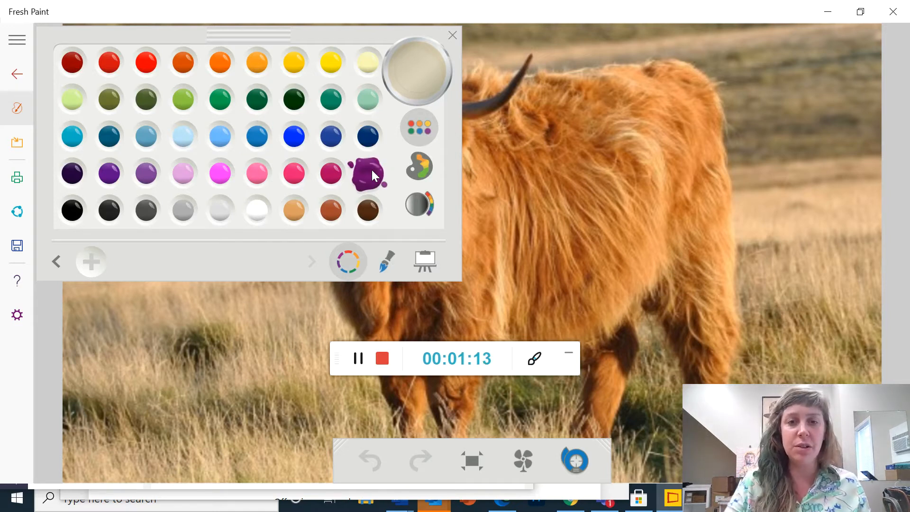
{"action": "left_click", "coordinate": [510, 351]}
{"action": "left_click_drag", "start_coordinate": [513, 357], "coordinate": [198, 460]}
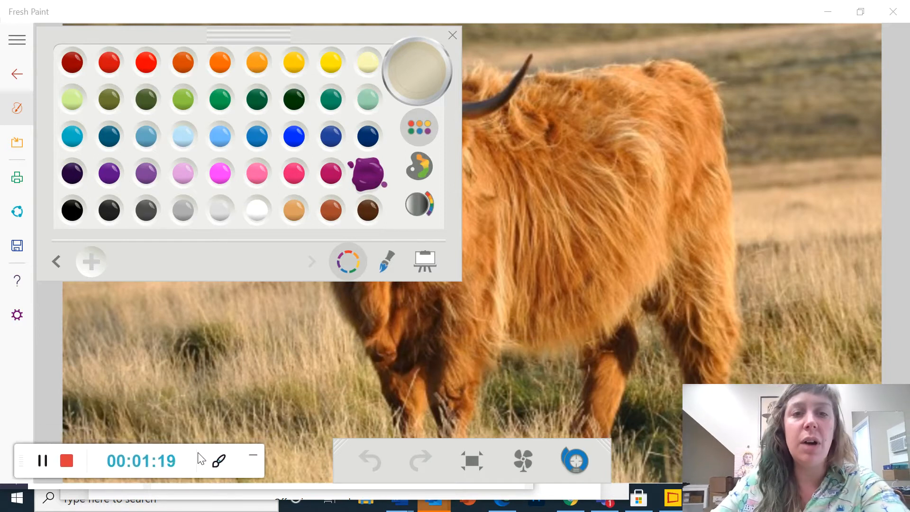
{"action": "left_click", "coordinate": [388, 263]}
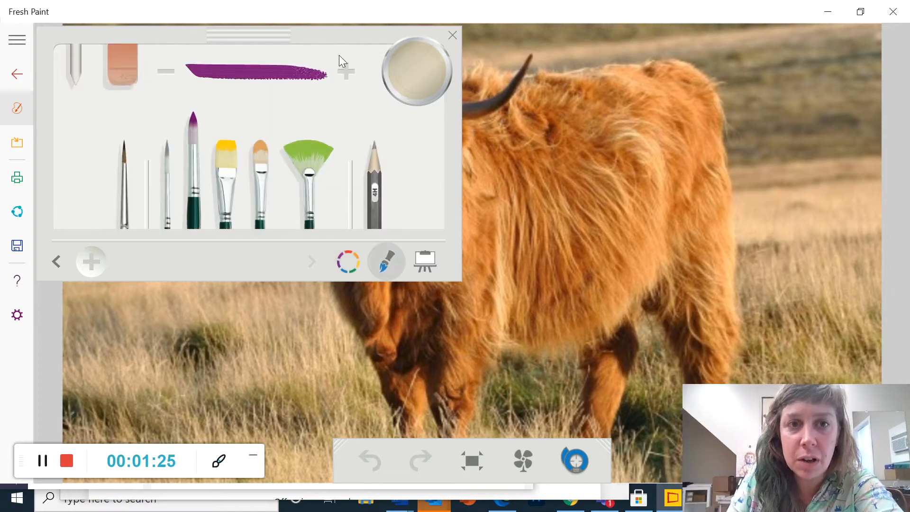
{"action": "left_click", "coordinate": [344, 70]}
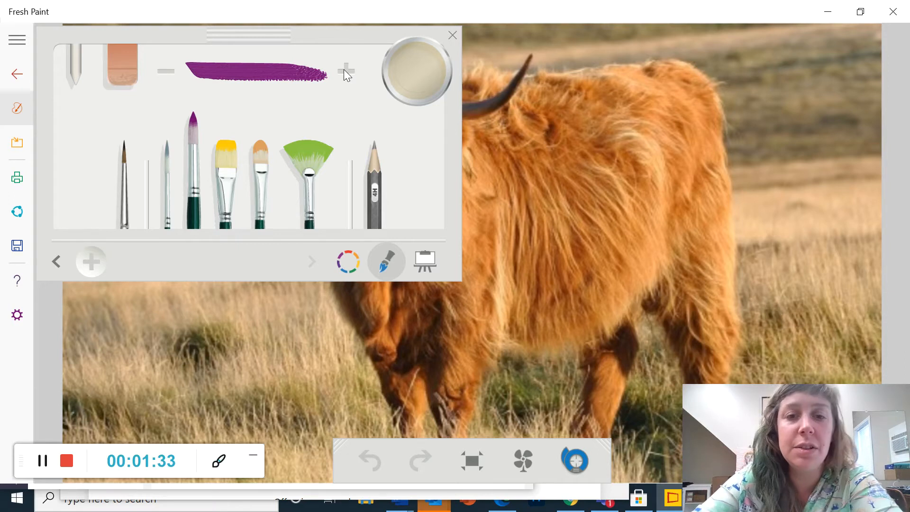
- Paint purple shadows over the shaded parts of the cow's two front legs, using the largest brush size
{"action": "mouse_move", "coordinate": [438, 307]}
{"action": "left_mouse_down"}
{"action": "mouse_move", "coordinate": [397, 371]}
{"action": "mouse_move", "coordinate": [418, 322]}
{"action": "left_mouse_up"}
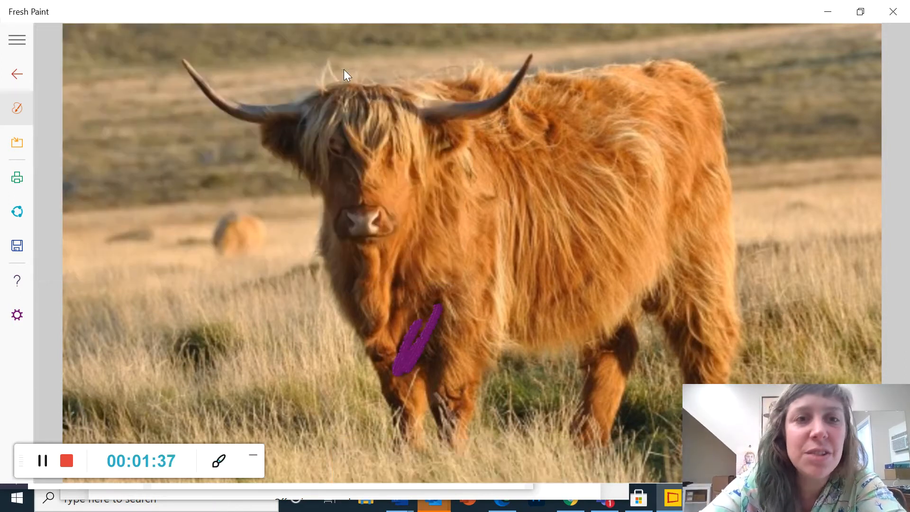
{"action": "left_click", "coordinate": [344, 71]}
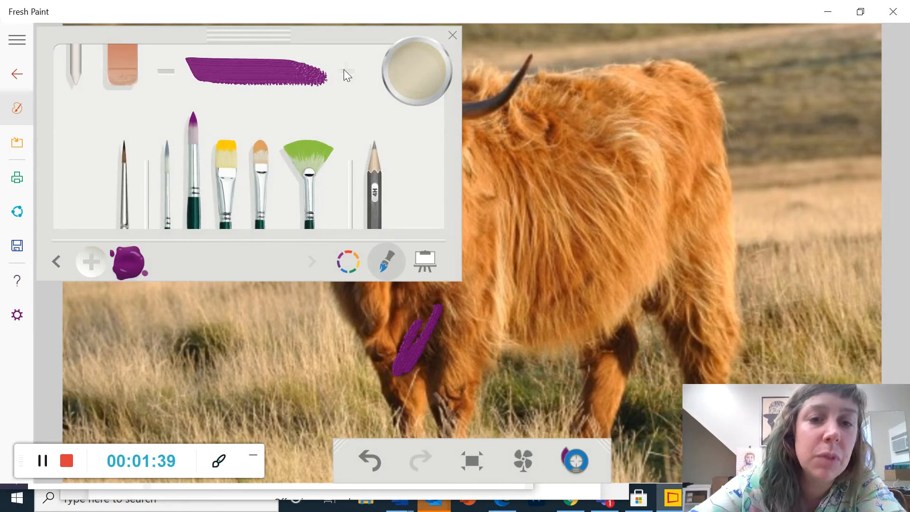
{"action": "left_click_drag", "start_coordinate": [449, 295], "coordinate": [437, 405]}
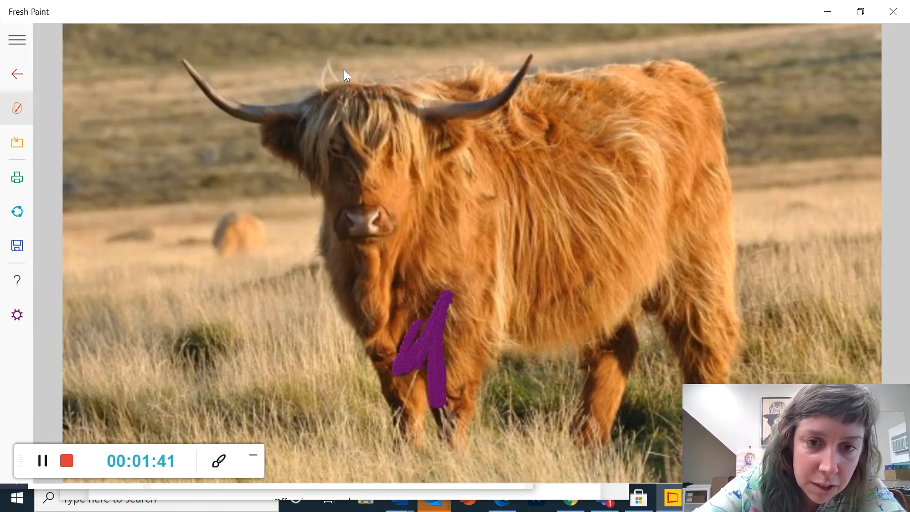
{"action": "mouse_move", "coordinate": [422, 313]}
{"action": "left_mouse_down"}
{"action": "mouse_move", "coordinate": [382, 350]}
{"action": "mouse_move", "coordinate": [403, 429]}
{"action": "left_mouse_up"}
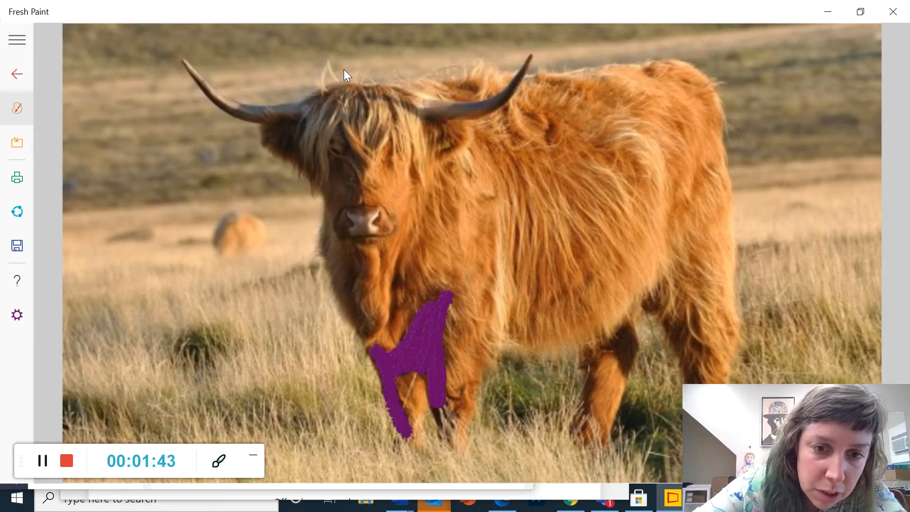
{"action": "left_click_drag", "start_coordinate": [448, 353], "coordinate": [453, 443]}
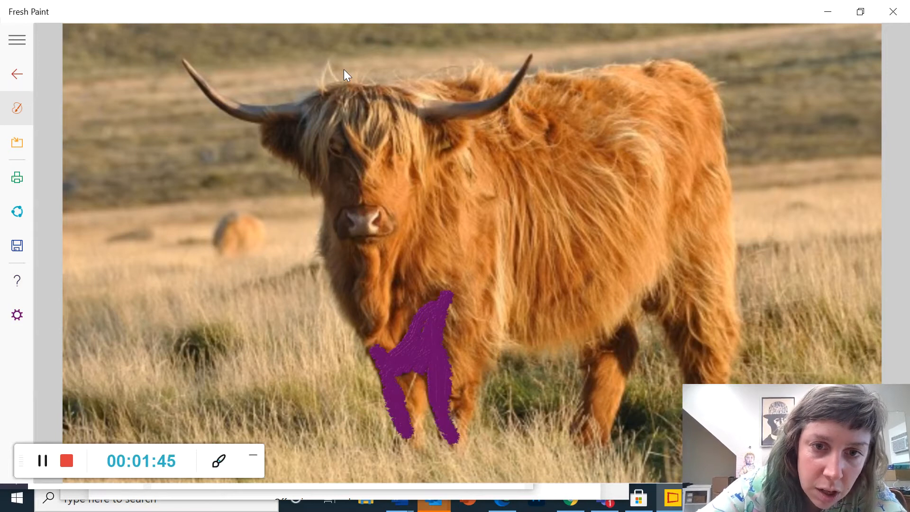
- Paint the cow's shaded neck, half of its face, its forelock and the adjoining ear in solid purple
{"action": "mouse_move", "coordinate": [418, 311]}
{"action": "left_mouse_down"}
{"action": "mouse_move", "coordinate": [403, 272]}
{"action": "mouse_move", "coordinate": [389, 332]}
{"action": "mouse_move", "coordinate": [378, 339]}
{"action": "left_mouse_up"}
{"action": "mouse_move", "coordinate": [348, 298]}
{"action": "left_mouse_down"}
{"action": "mouse_move", "coordinate": [348, 259]}
{"action": "mouse_move", "coordinate": [361, 283]}
{"action": "mouse_move", "coordinate": [363, 254]}
{"action": "mouse_move", "coordinate": [345, 242]}
{"action": "mouse_move", "coordinate": [327, 247]}
{"action": "mouse_move", "coordinate": [327, 218]}
{"action": "mouse_move", "coordinate": [362, 178]}
{"action": "mouse_move", "coordinate": [349, 153]}
{"action": "mouse_move", "coordinate": [338, 182]}
{"action": "mouse_move", "coordinate": [332, 159]}
{"action": "mouse_move", "coordinate": [332, 196]}
{"action": "mouse_move", "coordinate": [297, 154]}
{"action": "mouse_move", "coordinate": [281, 150]}
{"action": "mouse_move", "coordinate": [283, 128]}
{"action": "mouse_move", "coordinate": [314, 139]}
{"action": "mouse_move", "coordinate": [297, 140]}
{"action": "mouse_move", "coordinate": [280, 121]}
{"action": "mouse_move", "coordinate": [270, 130]}
{"action": "mouse_move", "coordinate": [323, 147]}
{"action": "mouse_move", "coordinate": [350, 142]}
{"action": "left_mouse_up"}
{"action": "mouse_move", "coordinate": [248, 36]}
{"action": "left_mouse_down"}
{"action": "mouse_move", "coordinate": [227, 136]}
{"action": "mouse_move", "coordinate": [248, 155]}
{"action": "mouse_move", "coordinate": [658, 109]}
{"action": "mouse_move", "coordinate": [847, 41]}
{"action": "mouse_move", "coordinate": [889, 40]}
{"action": "left_mouse_up"}
{"action": "mouse_move", "coordinate": [303, 124]}
{"action": "left_mouse_down"}
{"action": "mouse_move", "coordinate": [311, 112]}
{"action": "mouse_move", "coordinate": [316, 125]}
{"action": "mouse_move", "coordinate": [327, 104]}
{"action": "mouse_move", "coordinate": [356, 143]}
{"action": "left_mouse_up"}
{"action": "left_click_drag", "start_coordinate": [332, 105], "coordinate": [358, 91]}
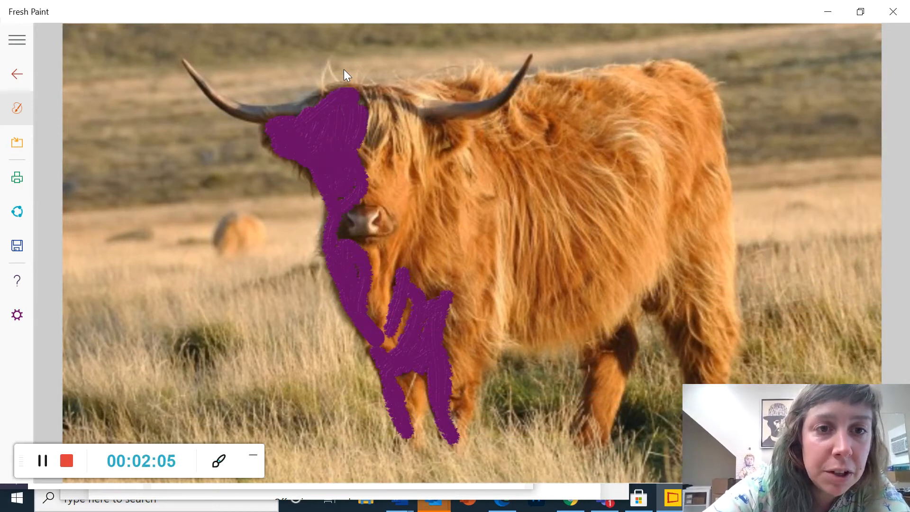
{"action": "left_click_drag", "start_coordinate": [359, 141], "coordinate": [359, 155]}
{"action": "left_click_drag", "start_coordinate": [360, 100], "coordinate": [368, 179]}
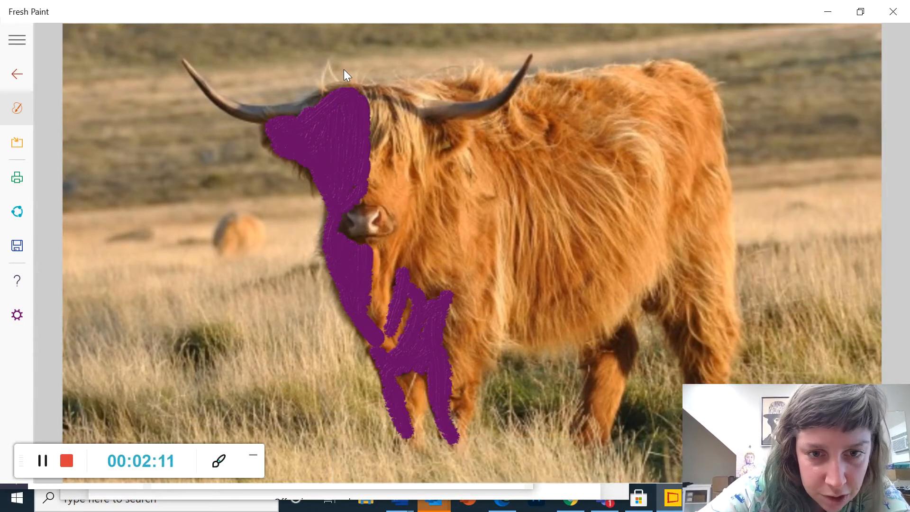
- Extend the purple shadow across the chest and upper front leg, and paint the shaded parts of the hind legs purple
{"action": "left_click_drag", "start_coordinate": [406, 304], "coordinate": [410, 249]}
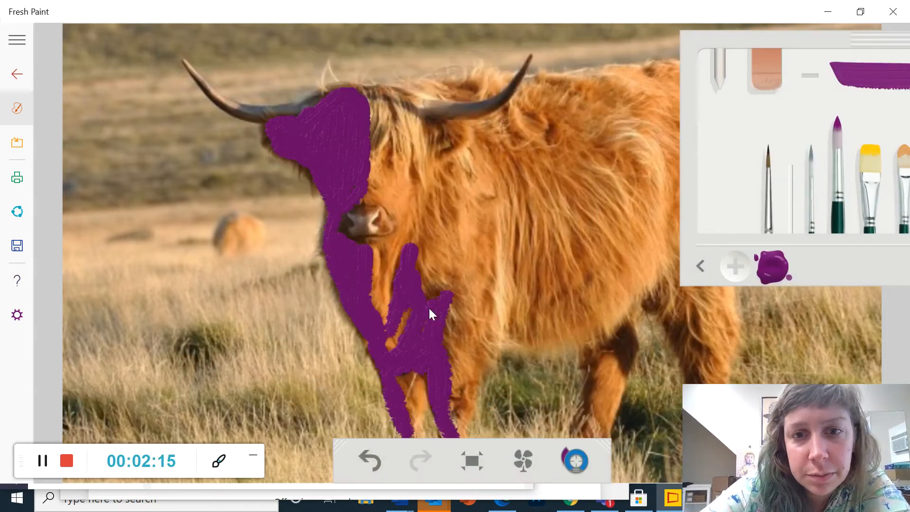
{"action": "left_click_drag", "start_coordinate": [410, 252], "coordinate": [418, 265]}
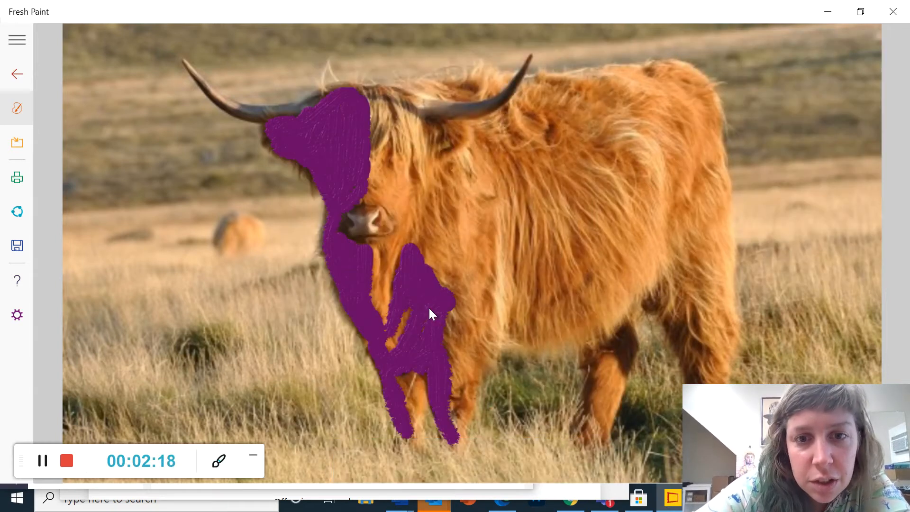
{"action": "left_click_drag", "start_coordinate": [441, 295], "coordinate": [452, 315]}
{"action": "mouse_move", "coordinate": [431, 271]}
{"action": "left_mouse_down"}
{"action": "mouse_move", "coordinate": [451, 332]}
{"action": "mouse_move", "coordinate": [445, 351]}
{"action": "left_mouse_up"}
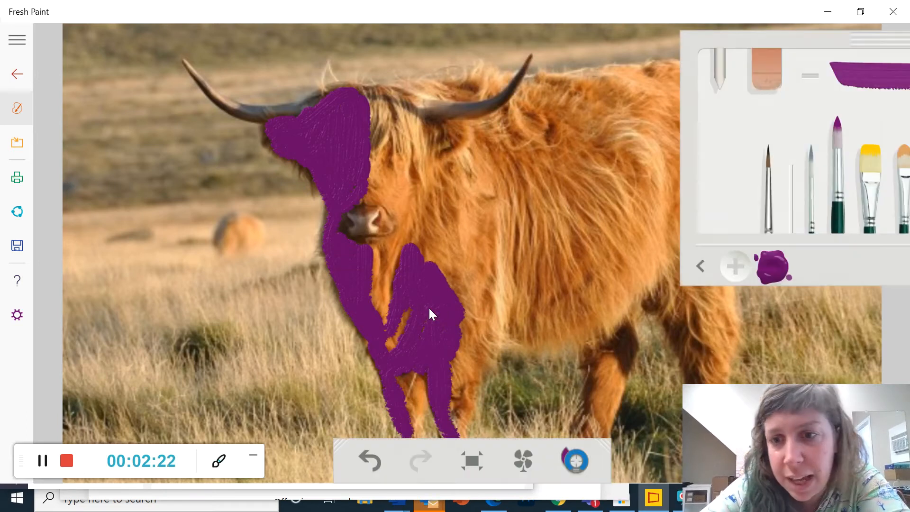
{"action": "mouse_move", "coordinate": [625, 334]}
{"action": "left_mouse_down"}
{"action": "mouse_move", "coordinate": [624, 377]}
{"action": "mouse_move", "coordinate": [618, 331]}
{"action": "mouse_move", "coordinate": [615, 339]}
{"action": "left_mouse_up"}
{"action": "mouse_move", "coordinate": [649, 310]}
{"action": "left_mouse_down"}
{"action": "mouse_move", "coordinate": [674, 283]}
{"action": "mouse_move", "coordinate": [675, 317]}
{"action": "mouse_move", "coordinate": [685, 308]}
{"action": "mouse_move", "coordinate": [673, 332]}
{"action": "left_mouse_up"}
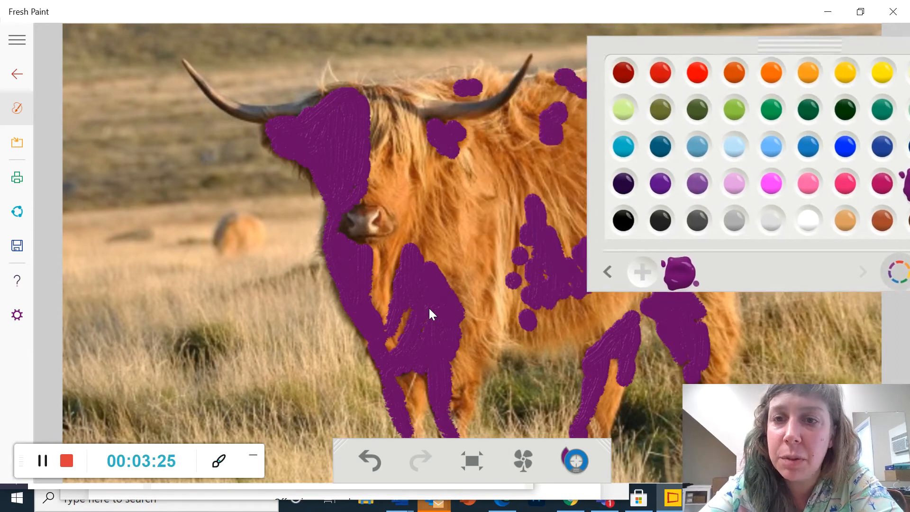
{"action": "key", "text": "i"}
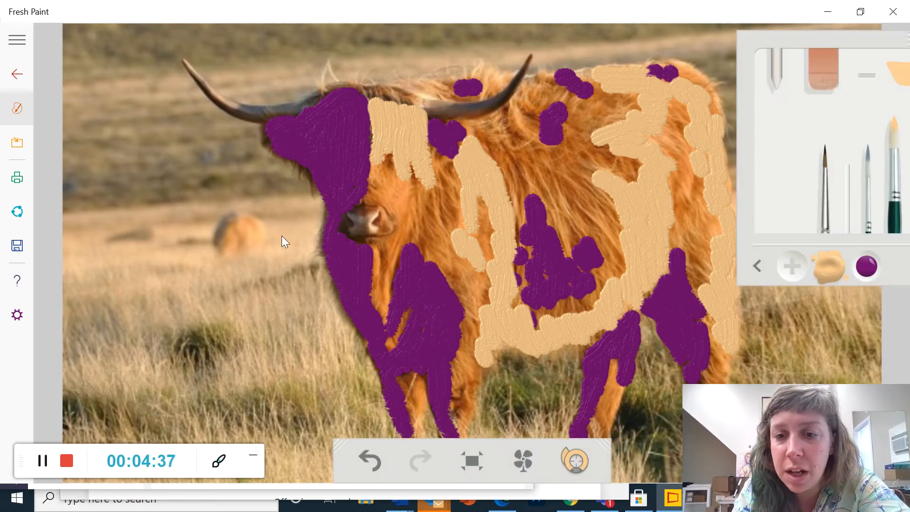
- Choose Cadmium Orange paint, lighten it slightly in the color mixer, and keep the pointed brush with the palette clear of the cow
{"action": "left_click_drag", "start_coordinate": [835, 46], "coordinate": [609, 41]}
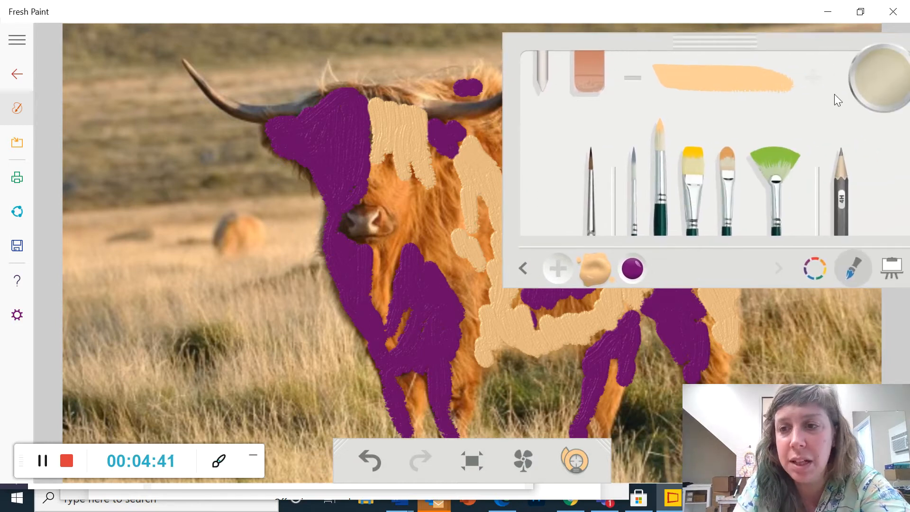
{"action": "left_click", "coordinate": [814, 269]}
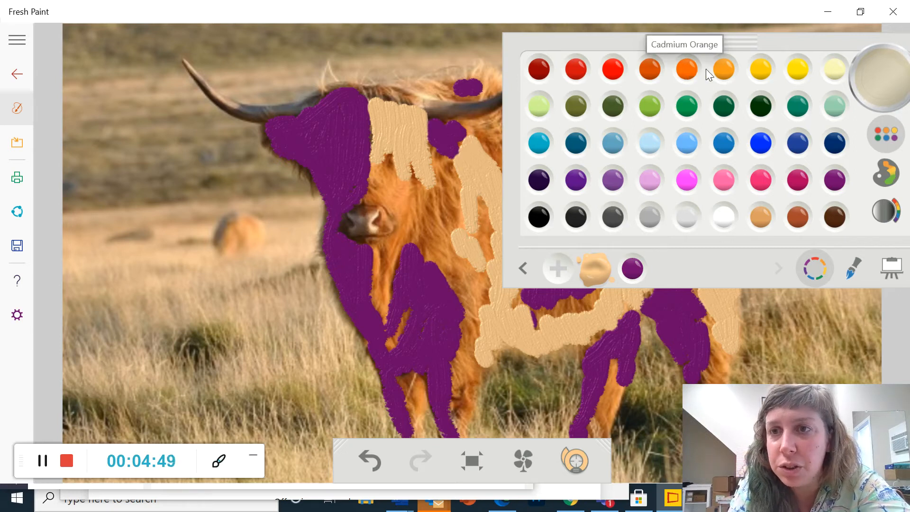
{"action": "left_click", "coordinate": [686, 70]}
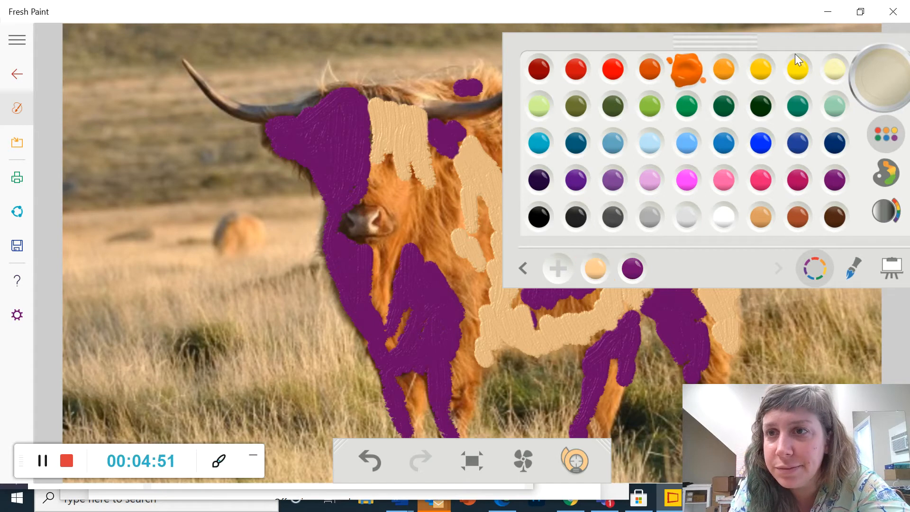
{"action": "left_click_drag", "start_coordinate": [787, 43], "coordinate": [709, 47]}
{"action": "left_click", "coordinate": [809, 216]}
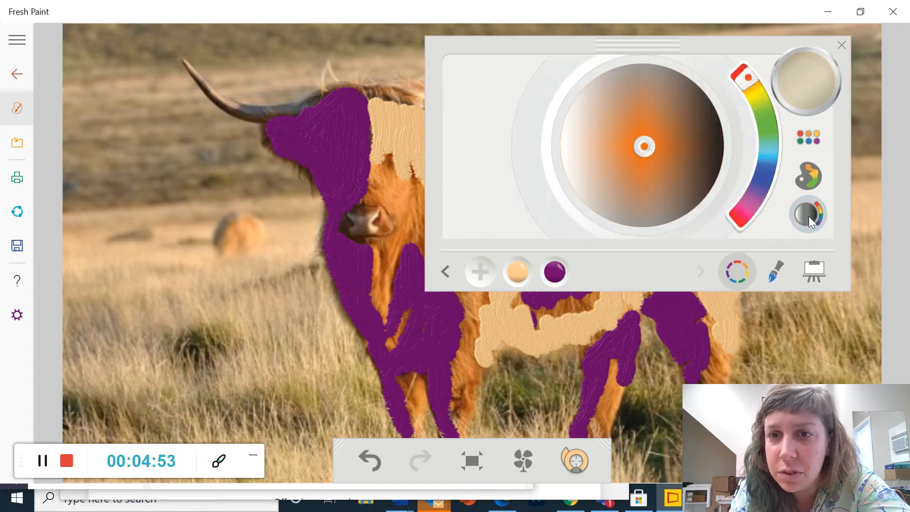
{"action": "left_click_drag", "start_coordinate": [648, 147], "coordinate": [634, 144]}
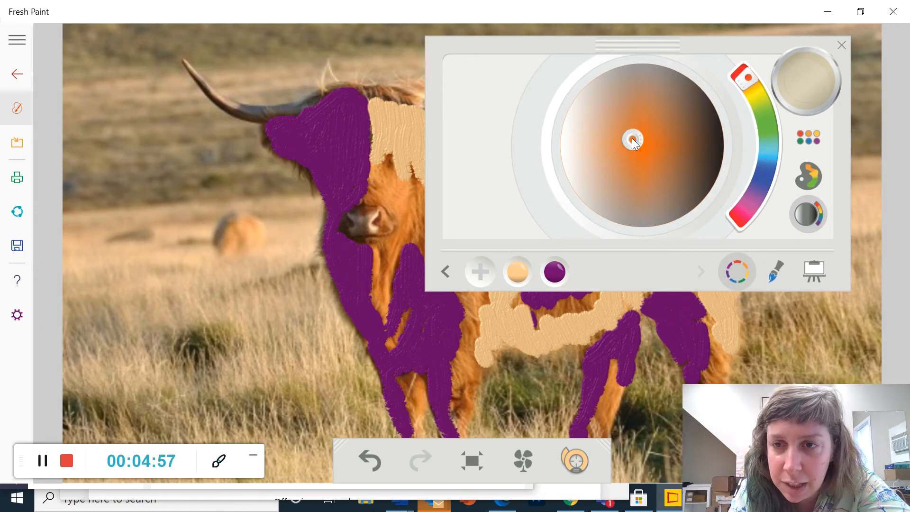
{"action": "left_click", "coordinate": [774, 270]}
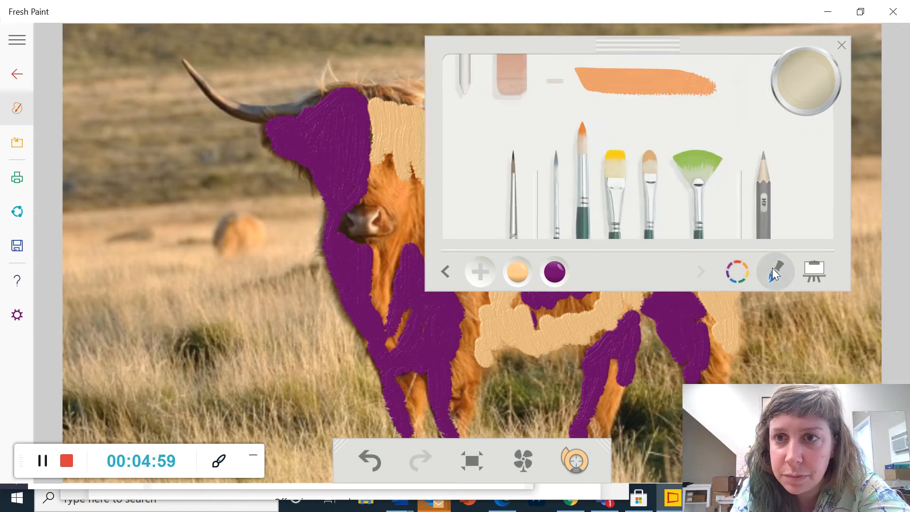
{"action": "left_click_drag", "start_coordinate": [608, 47], "coordinate": [880, 64]}
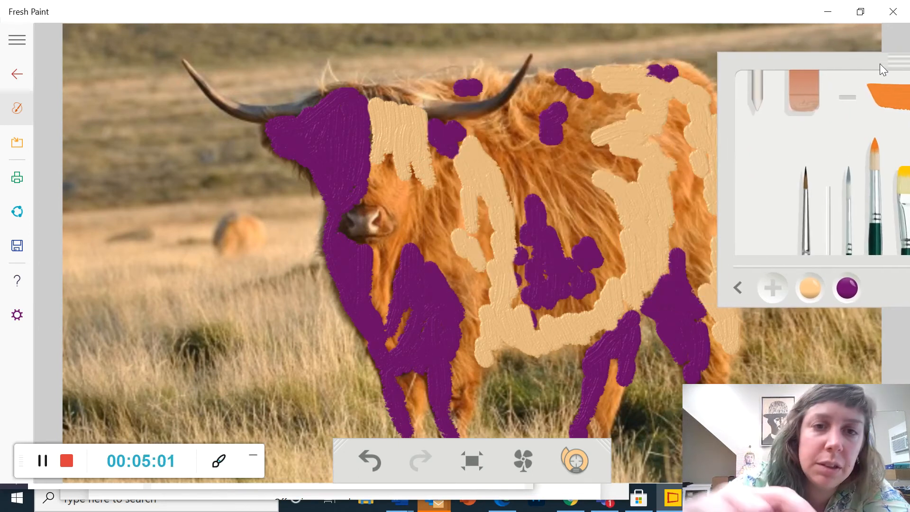
- Paint orange midtones down the cow's face, neck, chest and the outer front leg
{"action": "mouse_move", "coordinate": [387, 167]}
{"action": "left_mouse_down"}
{"action": "mouse_move", "coordinate": [391, 188]}
{"action": "mouse_move", "coordinate": [377, 164]}
{"action": "mouse_move", "coordinate": [404, 193]}
{"action": "mouse_move", "coordinate": [413, 183]}
{"action": "mouse_move", "coordinate": [406, 215]}
{"action": "mouse_move", "coordinate": [392, 218]}
{"action": "mouse_move", "coordinate": [425, 226]}
{"action": "mouse_move", "coordinate": [406, 255]}
{"action": "mouse_move", "coordinate": [390, 255]}
{"action": "mouse_move", "coordinate": [371, 302]}
{"action": "mouse_move", "coordinate": [392, 323]}
{"action": "mouse_move", "coordinate": [402, 287]}
{"action": "mouse_move", "coordinate": [403, 343]}
{"action": "left_mouse_up"}
{"action": "mouse_move", "coordinate": [429, 275]}
{"action": "left_mouse_down"}
{"action": "mouse_move", "coordinate": [436, 251]}
{"action": "mouse_move", "coordinate": [426, 237]}
{"action": "mouse_move", "coordinate": [441, 223]}
{"action": "mouse_move", "coordinate": [436, 163]}
{"action": "mouse_move", "coordinate": [457, 192]}
{"action": "mouse_move", "coordinate": [466, 294]}
{"action": "mouse_move", "coordinate": [491, 223]}
{"action": "mouse_move", "coordinate": [481, 195]}
{"action": "left_mouse_up"}
{"action": "left_click_drag", "start_coordinate": [474, 298], "coordinate": [465, 422]}
{"action": "left_click_drag", "start_coordinate": [476, 377], "coordinate": [486, 353]}
- Fill the shoulder, upper flank and back with orange midtones, continuing across the top of the neck past the horn
{"action": "mouse_move", "coordinate": [521, 164]}
{"action": "left_mouse_down"}
{"action": "mouse_move", "coordinate": [526, 204]}
{"action": "mouse_move", "coordinate": [514, 166]}
{"action": "mouse_move", "coordinate": [536, 161]}
{"action": "mouse_move", "coordinate": [564, 185]}
{"action": "mouse_move", "coordinate": [588, 161]}
{"action": "mouse_move", "coordinate": [569, 157]}
{"action": "mouse_move", "coordinate": [644, 180]}
{"action": "left_mouse_up"}
{"action": "left_click_drag", "start_coordinate": [586, 183], "coordinate": [633, 209]}
{"action": "mouse_move", "coordinate": [567, 192]}
{"action": "left_mouse_down"}
{"action": "mouse_move", "coordinate": [550, 201]}
{"action": "mouse_move", "coordinate": [557, 216]}
{"action": "left_mouse_up"}
{"action": "mouse_move", "coordinate": [493, 143]}
{"action": "left_mouse_down"}
{"action": "mouse_move", "coordinate": [508, 145]}
{"action": "mouse_move", "coordinate": [550, 100]}
{"action": "left_mouse_up"}
{"action": "mouse_move", "coordinate": [592, 142]}
{"action": "left_mouse_down"}
{"action": "mouse_move", "coordinate": [573, 126]}
{"action": "mouse_move", "coordinate": [630, 111]}
{"action": "mouse_move", "coordinate": [647, 93]}
{"action": "mouse_move", "coordinate": [616, 83]}
{"action": "mouse_move", "coordinate": [573, 111]}
{"action": "mouse_move", "coordinate": [545, 83]}
{"action": "left_mouse_up"}
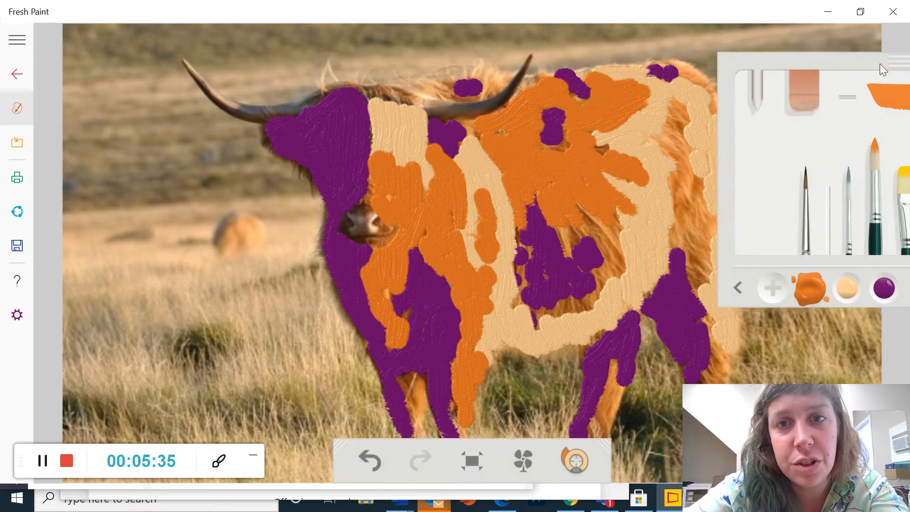
{"action": "mouse_move", "coordinate": [419, 85]}
{"action": "left_mouse_down"}
{"action": "mouse_move", "coordinate": [483, 98]}
{"action": "mouse_move", "coordinate": [504, 81]}
{"action": "left_mouse_up"}
{"action": "left_click", "coordinate": [486, 74]}
- Paint orange midtones down the rump and onto both hind legs
{"action": "mouse_move", "coordinate": [677, 104]}
{"action": "left_mouse_down"}
{"action": "mouse_move", "coordinate": [694, 121]}
{"action": "mouse_move", "coordinate": [670, 151]}
{"action": "mouse_move", "coordinate": [653, 149]}
{"action": "mouse_move", "coordinate": [700, 159]}
{"action": "mouse_move", "coordinate": [684, 204]}
{"action": "mouse_move", "coordinate": [705, 235]}
{"action": "mouse_move", "coordinate": [707, 192]}
{"action": "mouse_move", "coordinate": [706, 234]}
{"action": "mouse_move", "coordinate": [719, 225]}
{"action": "mouse_move", "coordinate": [719, 239]}
{"action": "mouse_move", "coordinate": [688, 248]}
{"action": "mouse_move", "coordinate": [709, 285]}
{"action": "left_mouse_up"}
{"action": "mouse_move", "coordinate": [678, 249]}
{"action": "left_mouse_down"}
{"action": "mouse_move", "coordinate": [703, 303]}
{"action": "mouse_move", "coordinate": [713, 365]}
{"action": "left_mouse_up"}
{"action": "mouse_move", "coordinate": [612, 393]}
{"action": "left_mouse_down"}
{"action": "mouse_move", "coordinate": [615, 361]}
{"action": "mouse_move", "coordinate": [600, 403]}
{"action": "mouse_move", "coordinate": [606, 417]}
{"action": "left_mouse_up"}
- Fill the unpainted flank and belly areas around the purple shadow with orange
{"action": "left_click_drag", "start_coordinate": [609, 216], "coordinate": [628, 248]}
{"action": "left_click_drag", "start_coordinate": [585, 221], "coordinate": [615, 276]}
{"action": "left_click_drag", "start_coordinate": [601, 225], "coordinate": [625, 265]}
{"action": "mouse_move", "coordinate": [601, 265]}
{"action": "left_mouse_down"}
{"action": "mouse_move", "coordinate": [603, 291]}
{"action": "mouse_move", "coordinate": [563, 313]}
{"action": "left_mouse_up"}
{"action": "left_click_drag", "start_coordinate": [545, 311], "coordinate": [539, 330]}
{"action": "left_click_drag", "start_coordinate": [521, 234], "coordinate": [517, 301]}
{"action": "left_click_drag", "start_coordinate": [556, 226], "coordinate": [562, 251]}
{"action": "left_click_drag", "start_coordinate": [576, 230], "coordinate": [580, 242]}
- Add orange along the rump's upper edge, the back and the top of the head, and touch up the face beside the muzzle
{"action": "mouse_move", "coordinate": [664, 72]}
{"action": "left_mouse_down"}
{"action": "mouse_move", "coordinate": [692, 78]}
{"action": "mouse_move", "coordinate": [711, 113]}
{"action": "left_mouse_up"}
{"action": "left_click_drag", "start_coordinate": [555, 82], "coordinate": [561, 79]}
{"action": "left_click_drag", "start_coordinate": [586, 76], "coordinate": [584, 84]}
{"action": "left_click_drag", "start_coordinate": [372, 94], "coordinate": [436, 100]}
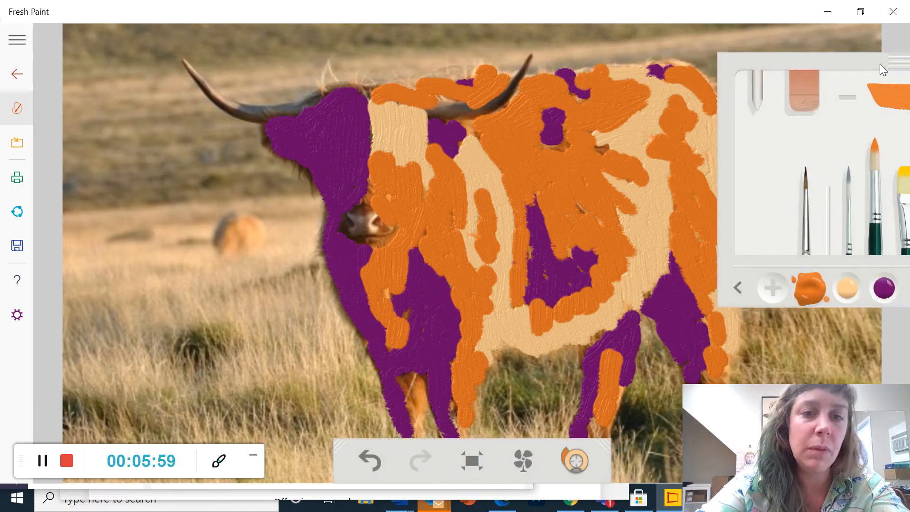
{"action": "left_click_drag", "start_coordinate": [379, 228], "coordinate": [392, 229]}
{"action": "left_click_drag", "start_coordinate": [377, 165], "coordinate": [376, 179]}
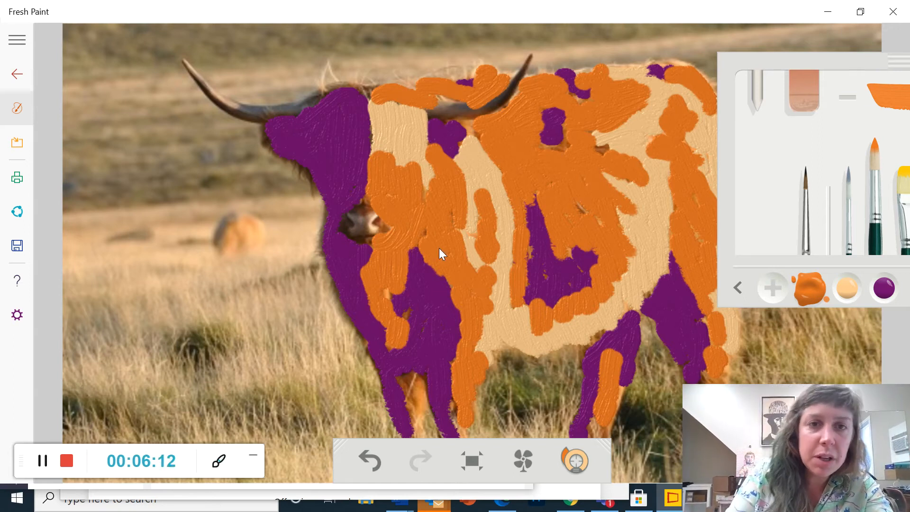
- Outline the muzzle in orange above the nose, along the cheek and under the chin
{"action": "scroll", "coordinate": [439, 248], "scroll_direction": "up", "scroll_amount": 5}
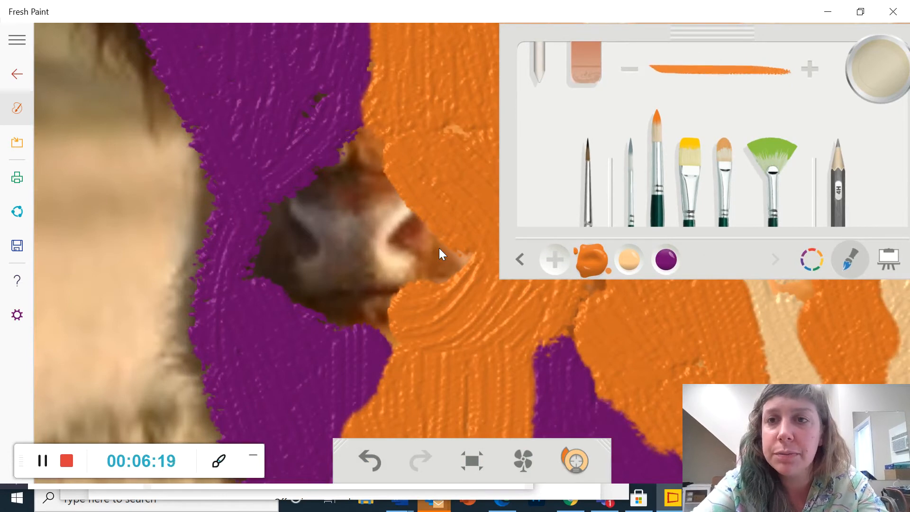
{"action": "mouse_move", "coordinate": [296, 187]}
{"action": "left_mouse_down"}
{"action": "mouse_move", "coordinate": [344, 167]}
{"action": "mouse_move", "coordinate": [386, 172]}
{"action": "mouse_move", "coordinate": [402, 228]}
{"action": "mouse_move", "coordinate": [389, 244]}
{"action": "mouse_move", "coordinate": [428, 255]}
{"action": "mouse_move", "coordinate": [424, 280]}
{"action": "mouse_move", "coordinate": [393, 295]}
{"action": "mouse_move", "coordinate": [311, 302]}
{"action": "left_mouse_up"}
{"action": "mouse_move", "coordinate": [426, 223]}
{"action": "left_mouse_down"}
{"action": "mouse_move", "coordinate": [406, 241]}
{"action": "mouse_move", "coordinate": [445, 284]}
{"action": "left_mouse_up"}
{"action": "mouse_move", "coordinate": [471, 256]}
{"action": "left_mouse_down"}
{"action": "mouse_move", "coordinate": [447, 289]}
{"action": "mouse_move", "coordinate": [377, 315]}
{"action": "mouse_move", "coordinate": [397, 348]}
{"action": "left_mouse_up"}
{"action": "left_click_drag", "start_coordinate": [377, 315], "coordinate": [320, 327]}
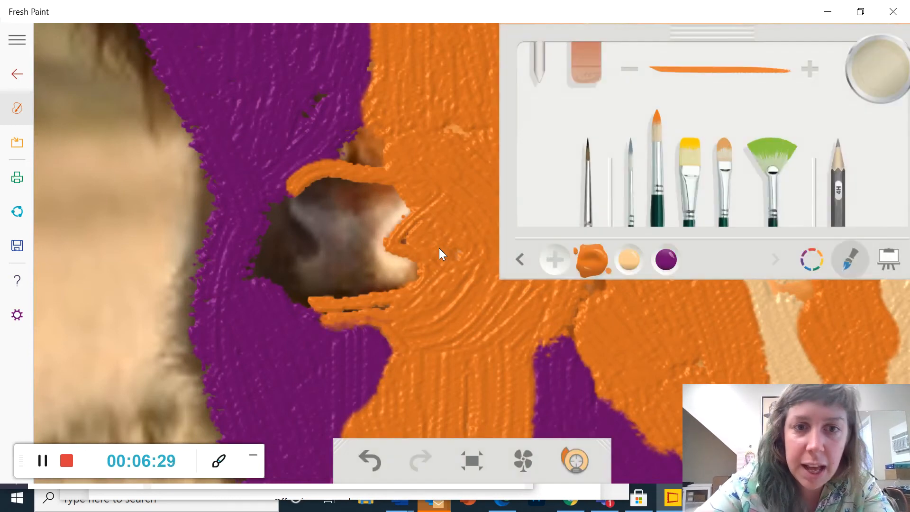
- Choose dark teal paint and brush a curved shadow around the muzzle's outer edge, overlapping the purple
{"action": "left_click", "coordinate": [812, 259]}
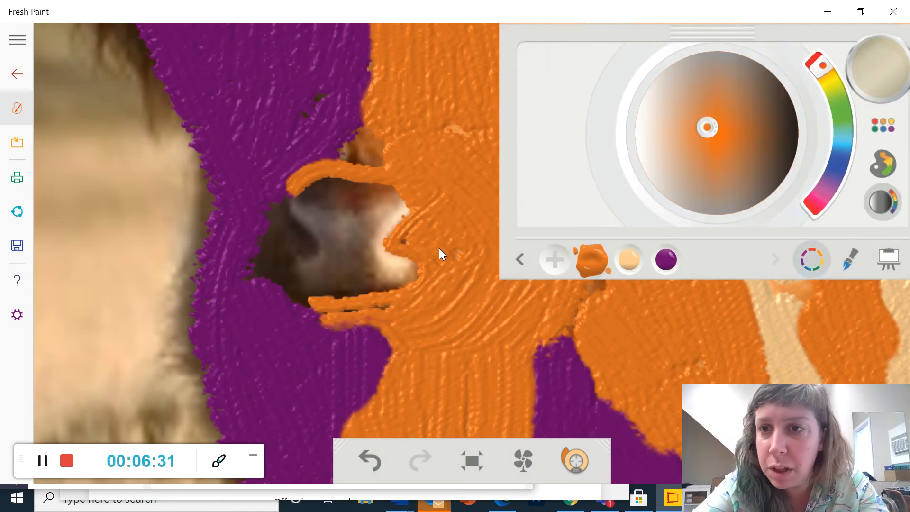
{"action": "left_click", "coordinate": [882, 125]}
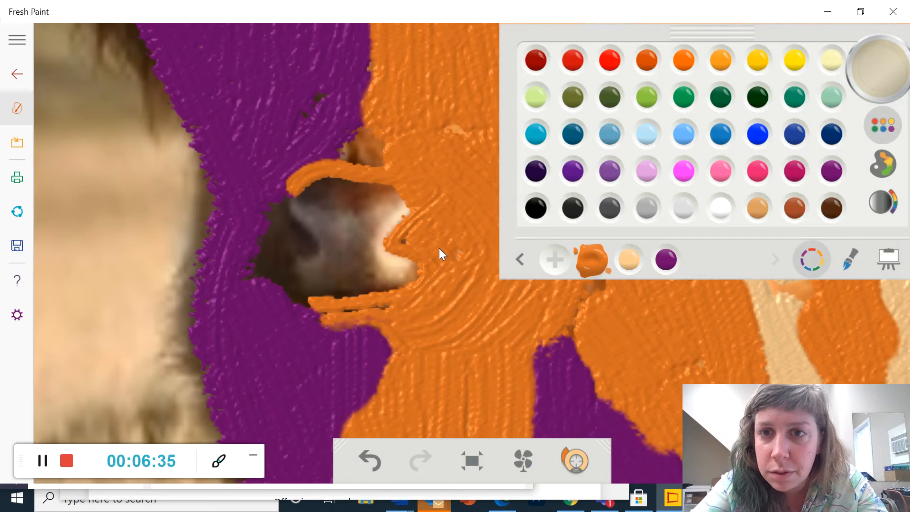
{"action": "left_click", "coordinate": [572, 133]}
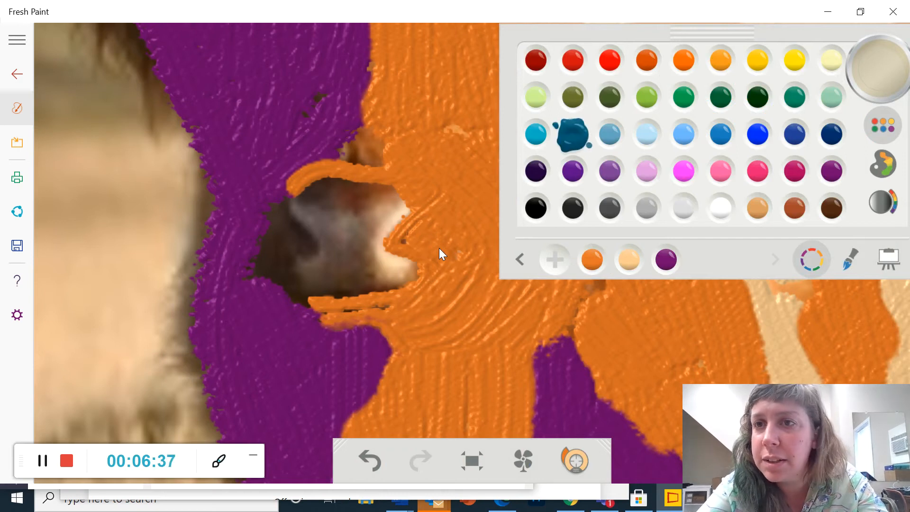
{"action": "left_click_drag", "start_coordinate": [712, 32], "coordinate": [796, 88]}
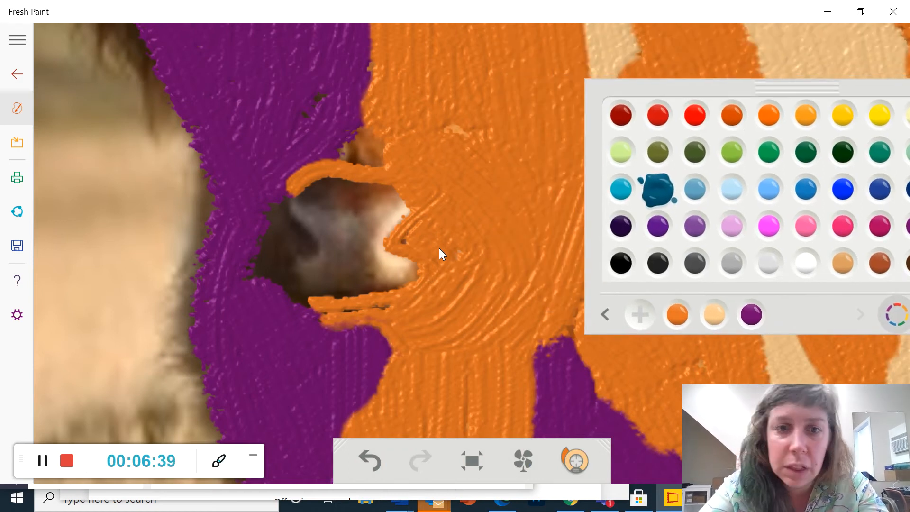
{"action": "mouse_move", "coordinate": [315, 176]}
{"action": "left_mouse_down"}
{"action": "mouse_move", "coordinate": [287, 208]}
{"action": "mouse_move", "coordinate": [318, 240]}
{"action": "mouse_move", "coordinate": [286, 273]}
{"action": "mouse_move", "coordinate": [314, 297]}
{"action": "mouse_move", "coordinate": [265, 252]}
{"action": "mouse_move", "coordinate": [274, 237]}
{"action": "mouse_move", "coordinate": [307, 243]}
{"action": "mouse_move", "coordinate": [278, 214]}
{"action": "mouse_move", "coordinate": [273, 182]}
{"action": "mouse_move", "coordinate": [255, 263]}
{"action": "mouse_move", "coordinate": [289, 310]}
{"action": "mouse_move", "coordinate": [308, 307]}
{"action": "mouse_move", "coordinate": [309, 317]}
{"action": "mouse_move", "coordinate": [277, 312]}
{"action": "mouse_move", "coordinate": [302, 297]}
{"action": "mouse_move", "coordinate": [253, 290]}
{"action": "mouse_move", "coordinate": [247, 227]}
{"action": "mouse_move", "coordinate": [264, 226]}
{"action": "left_mouse_up"}
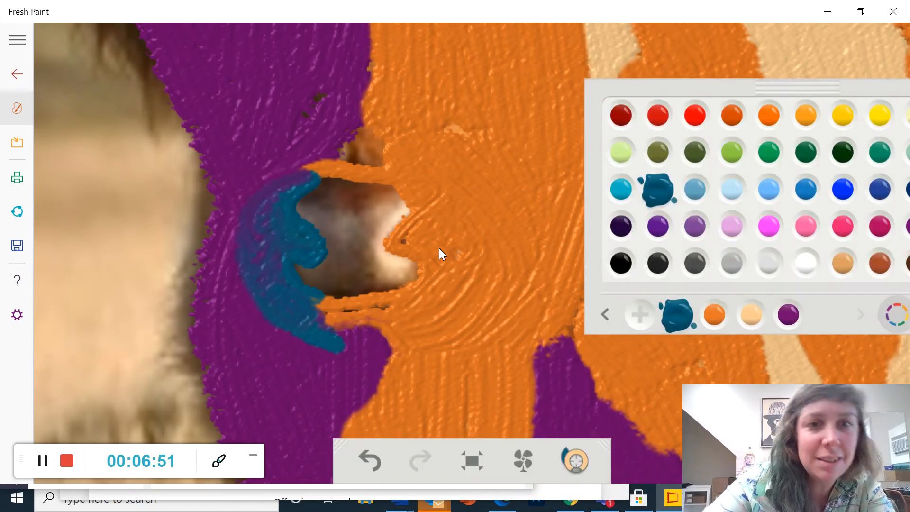
- Paint teal shadows along the upper and lower sides of the muzzle, leaving its centre unpainted
{"action": "mouse_move", "coordinate": [299, 190]}
{"action": "left_mouse_down"}
{"action": "mouse_move", "coordinate": [356, 186]}
{"action": "mouse_move", "coordinate": [336, 206]}
{"action": "mouse_move", "coordinate": [386, 199]}
{"action": "left_mouse_up"}
{"action": "mouse_move", "coordinate": [331, 194]}
{"action": "left_mouse_down"}
{"action": "mouse_move", "coordinate": [393, 192]}
{"action": "mouse_move", "coordinate": [356, 180]}
{"action": "left_mouse_up"}
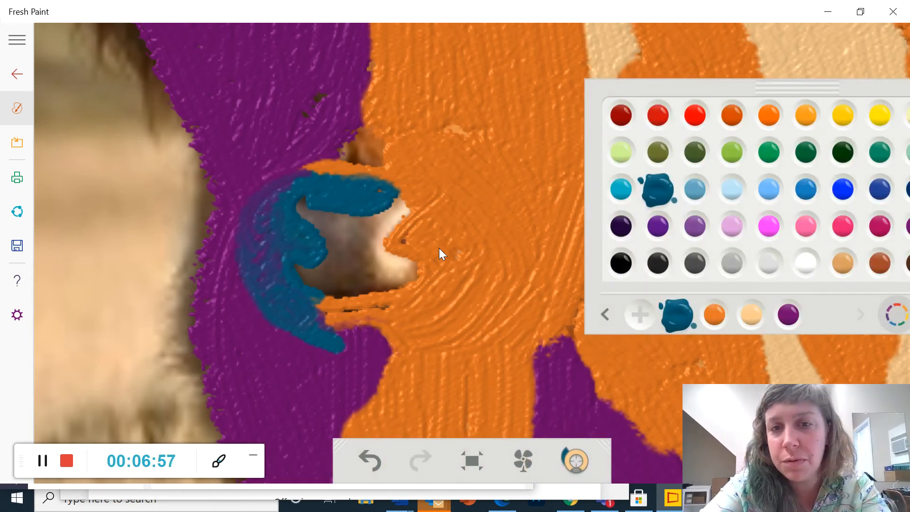
{"action": "mouse_move", "coordinate": [322, 293]}
{"action": "left_mouse_down"}
{"action": "mouse_move", "coordinate": [359, 291]}
{"action": "mouse_move", "coordinate": [376, 277]}
{"action": "mouse_move", "coordinate": [333, 279]}
{"action": "mouse_move", "coordinate": [343, 263]}
{"action": "left_mouse_up"}
{"action": "left_click_drag", "start_coordinate": [391, 280], "coordinate": [353, 290]}
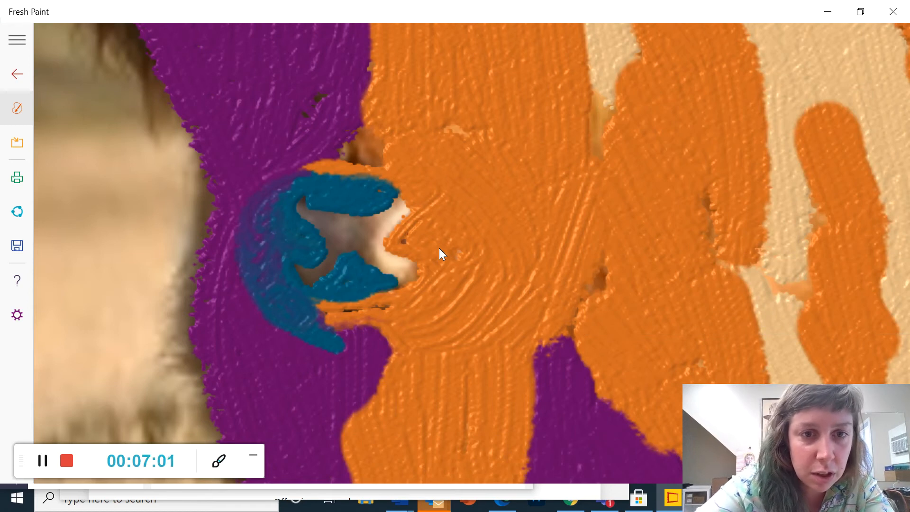
- Blend more teal into the purple beside and below the muzzle, then strengthen the curved shadow along its outer edge
{"action": "mouse_move", "coordinate": [261, 204]}
{"action": "left_mouse_down"}
{"action": "mouse_move", "coordinate": [241, 268]}
{"action": "mouse_move", "coordinate": [258, 327]}
{"action": "mouse_move", "coordinate": [286, 361]}
{"action": "mouse_move", "coordinate": [350, 351]}
{"action": "left_mouse_up"}
{"action": "mouse_move", "coordinate": [291, 335]}
{"action": "left_mouse_down"}
{"action": "mouse_move", "coordinate": [276, 310]}
{"action": "mouse_move", "coordinate": [242, 220]}
{"action": "mouse_move", "coordinate": [232, 284]}
{"action": "left_mouse_up"}
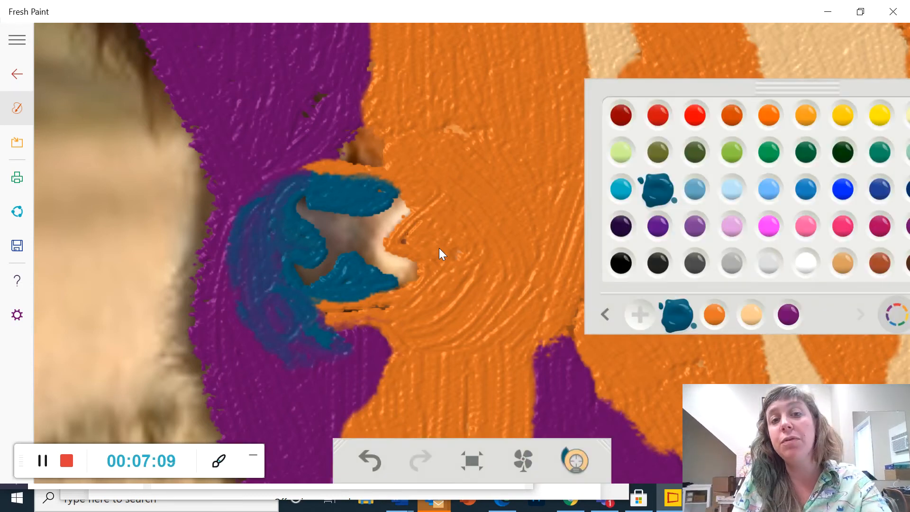
{"action": "mouse_move", "coordinate": [284, 195]}
{"action": "left_mouse_down"}
{"action": "mouse_move", "coordinate": [259, 241]}
{"action": "mouse_move", "coordinate": [270, 286]}
{"action": "left_mouse_up"}
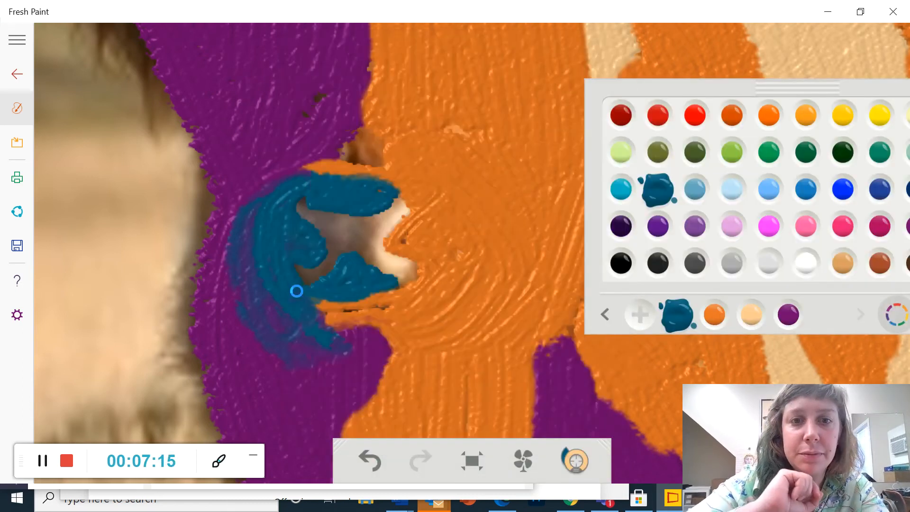
{"action": "left_click", "coordinate": [297, 291]}
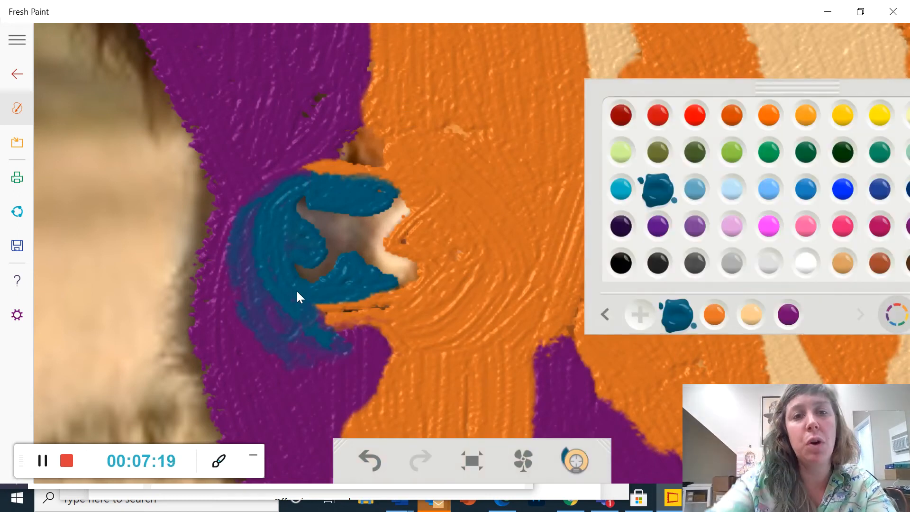
{"action": "left_click", "coordinate": [296, 291]}
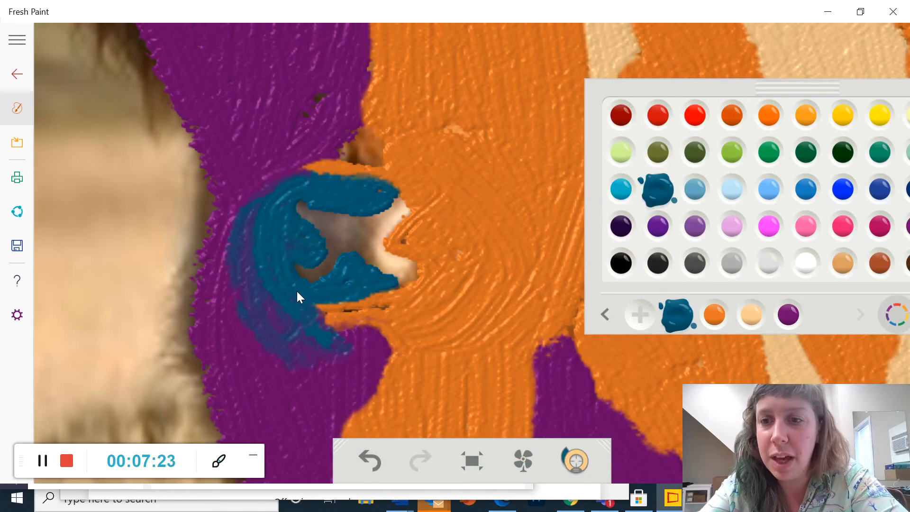
- Fill the centre of the muzzle with tan and dab orange on the unpainted gap above it
{"action": "left_click", "coordinate": [752, 314]}
{"action": "left_click", "coordinate": [308, 209]}
{"action": "mouse_move", "coordinate": [308, 210]}
{"action": "left_mouse_down"}
{"action": "mouse_move", "coordinate": [348, 227]}
{"action": "mouse_move", "coordinate": [313, 206]}
{"action": "mouse_move", "coordinate": [334, 224]}
{"action": "mouse_move", "coordinate": [394, 214]}
{"action": "mouse_move", "coordinate": [339, 243]}
{"action": "mouse_move", "coordinate": [310, 273]}
{"action": "mouse_move", "coordinate": [334, 258]}
{"action": "mouse_move", "coordinate": [313, 225]}
{"action": "mouse_move", "coordinate": [412, 273]}
{"action": "mouse_move", "coordinate": [332, 270]}
{"action": "mouse_move", "coordinate": [379, 270]}
{"action": "mouse_move", "coordinate": [362, 270]}
{"action": "mouse_move", "coordinate": [334, 232]}
{"action": "mouse_move", "coordinate": [322, 260]}
{"action": "mouse_move", "coordinate": [313, 213]}
{"action": "mouse_move", "coordinate": [351, 215]}
{"action": "left_mouse_up"}
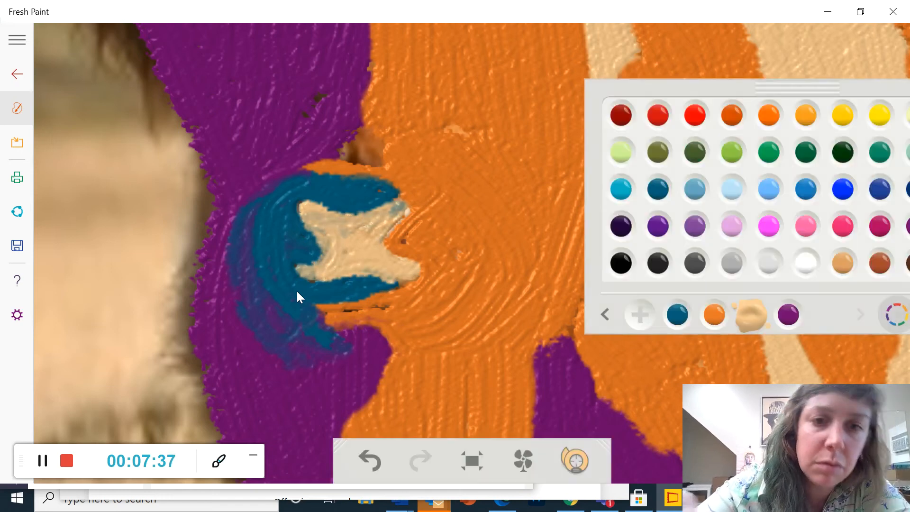
{"action": "left_click", "coordinate": [714, 315]}
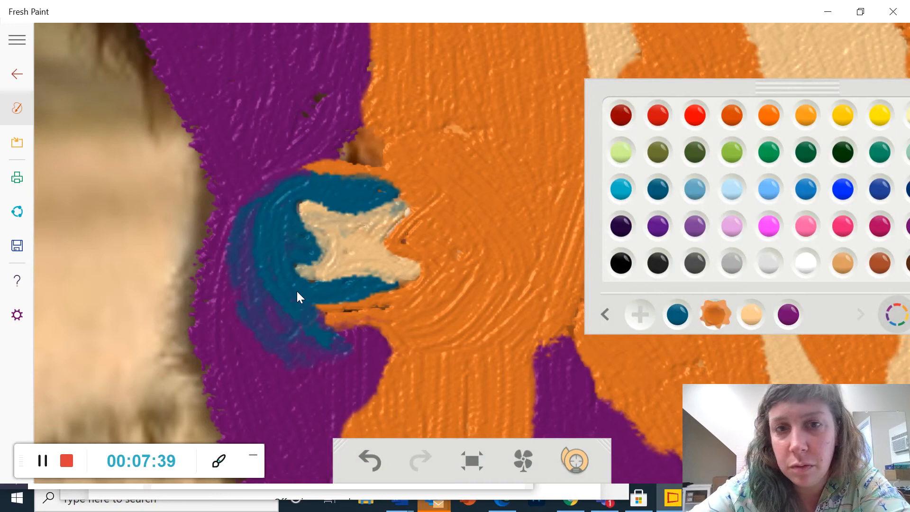
{"action": "mouse_move", "coordinate": [372, 130]}
{"action": "left_mouse_down"}
{"action": "mouse_move", "coordinate": [384, 154]}
{"action": "mouse_move", "coordinate": [379, 81]}
{"action": "mouse_move", "coordinate": [364, 138]}
{"action": "left_mouse_up"}
- Reduce the paintbrush to its thinnest size for detail strokes on the cow
{"action": "scroll", "coordinate": [514, 262], "scroll_direction": "down", "scroll_amount": 3}
{"action": "scroll", "coordinate": [297, 291], "scroll_direction": "down", "scroll_amount": 5}
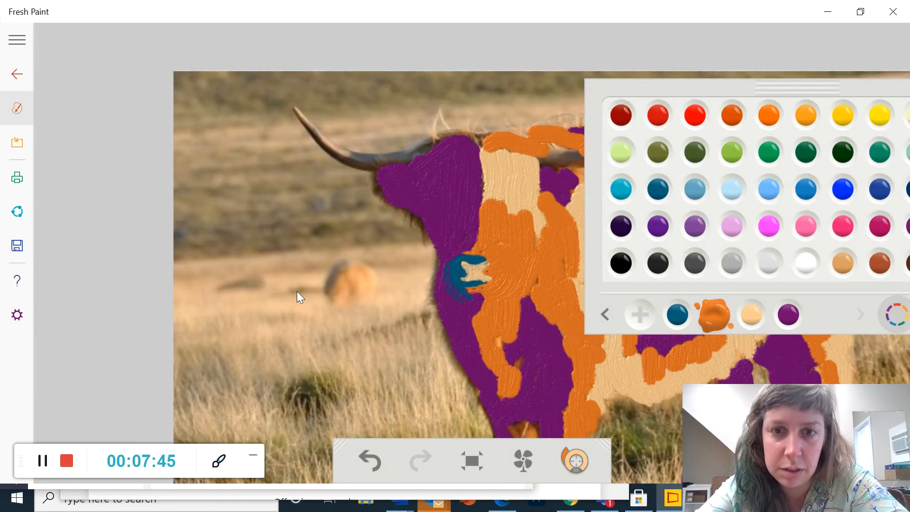
{"action": "scroll", "coordinate": [297, 291], "scroll_direction": "down", "scroll_amount": 3}
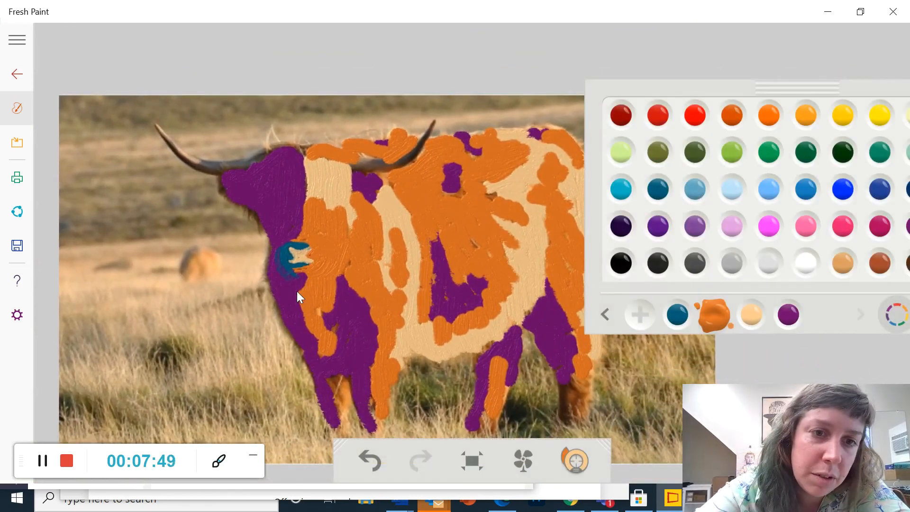
{"action": "scroll", "coordinate": [297, 291], "scroll_direction": "up", "scroll_amount": 5}
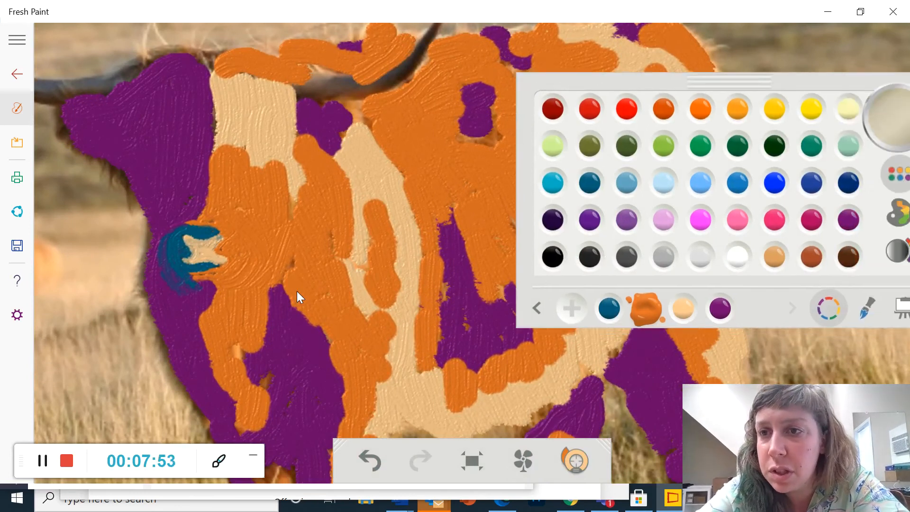
{"action": "key", "text": "b"}
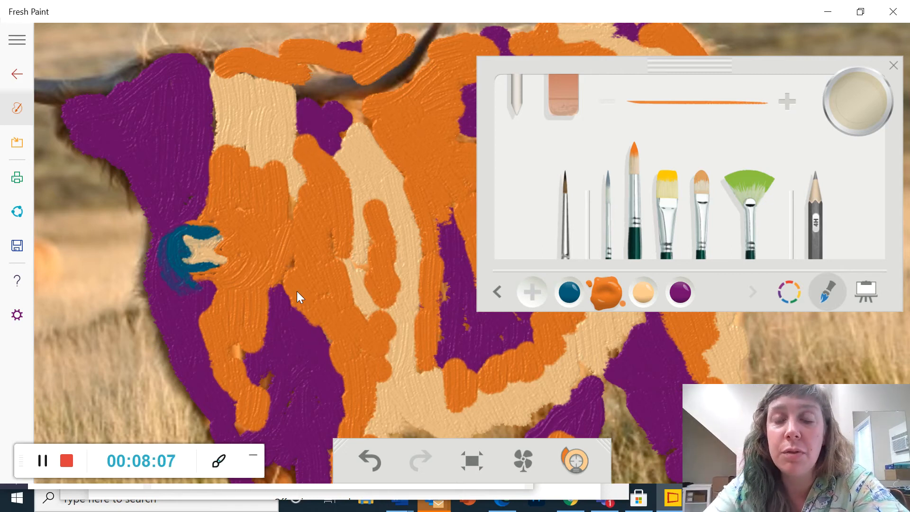
{"action": "scroll", "coordinate": [419, 173], "scroll_direction": "down", "scroll_amount": 3}
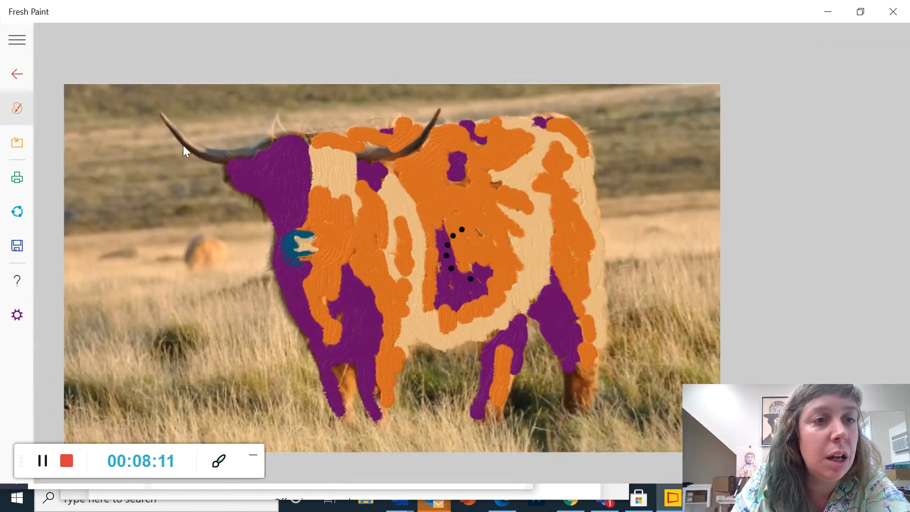
- Bring the "highland cow" photo from the Pictures folder into the painting as an imported image
{"action": "left_click", "coordinate": [16, 144]}
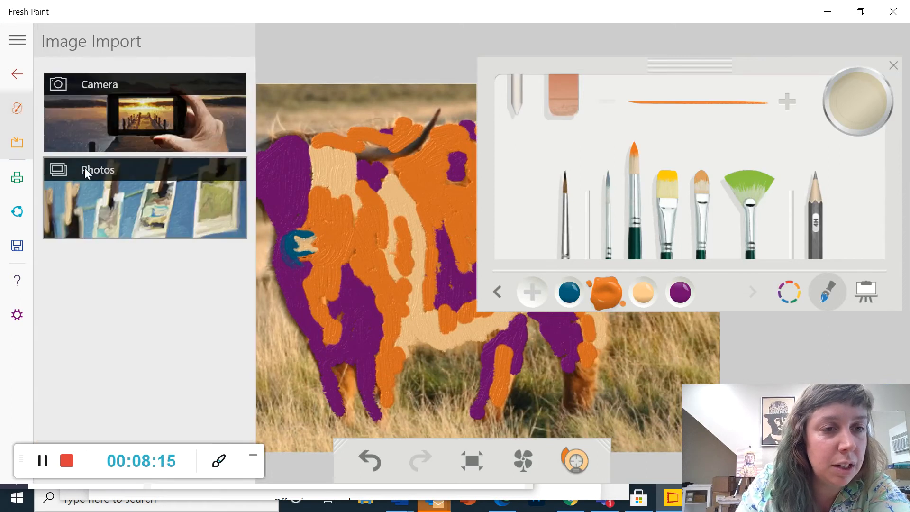
{"action": "left_click", "coordinate": [137, 190]}
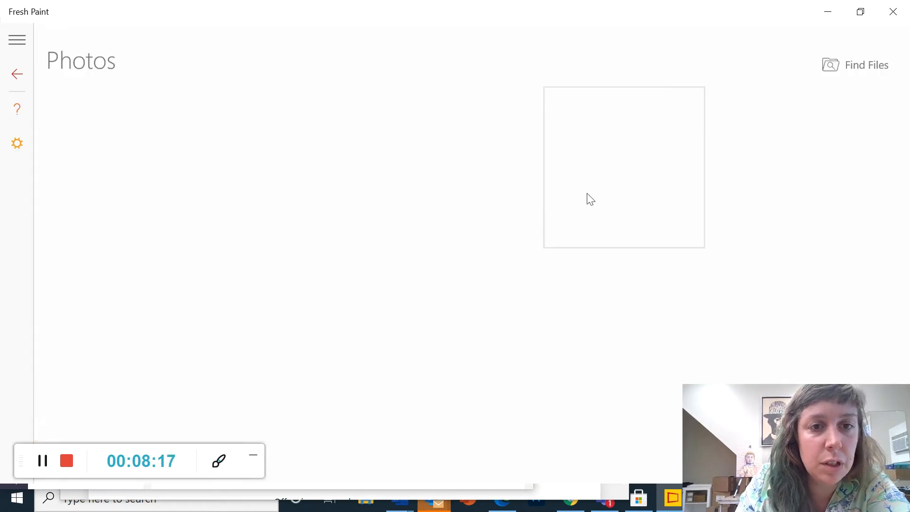
{"action": "left_click", "coordinate": [852, 75]}
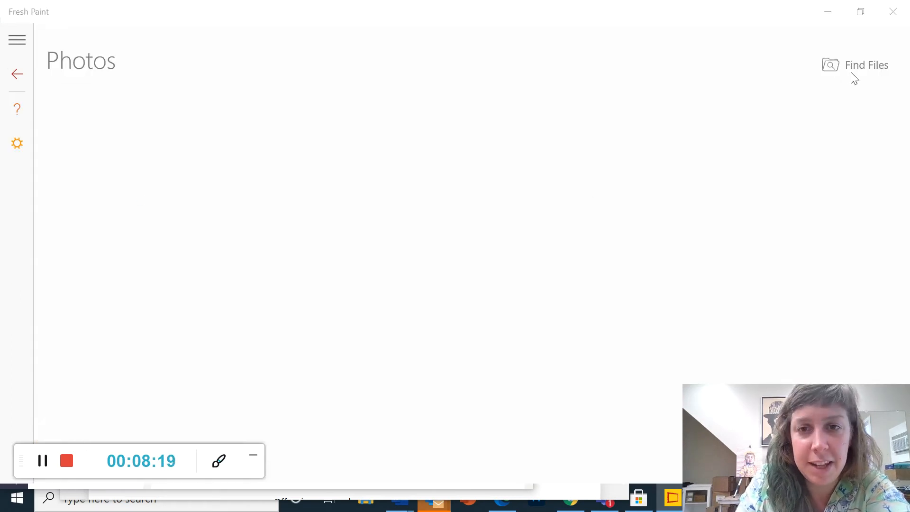
{"action": "scroll", "coordinate": [374, 257], "scroll_direction": "down", "scroll_amount": 10}
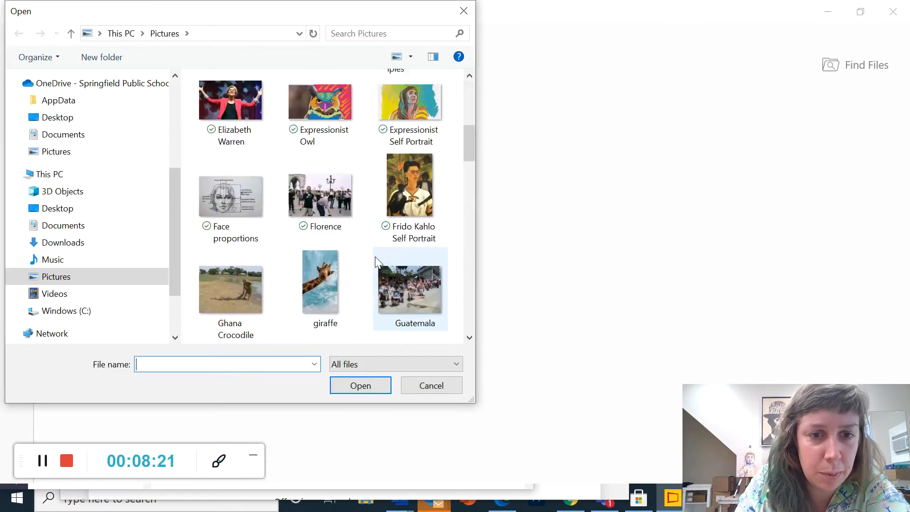
{"action": "left_click", "coordinate": [243, 302]}
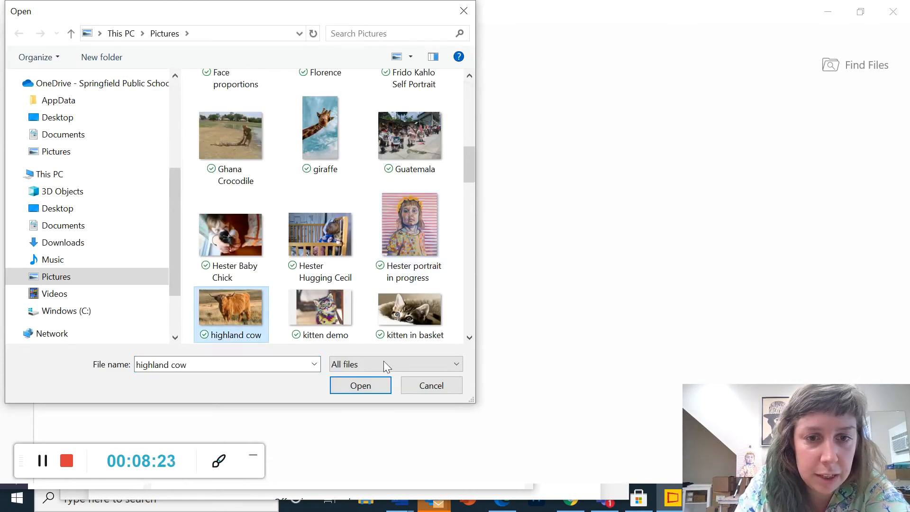
{"action": "left_click", "coordinate": [374, 382]}
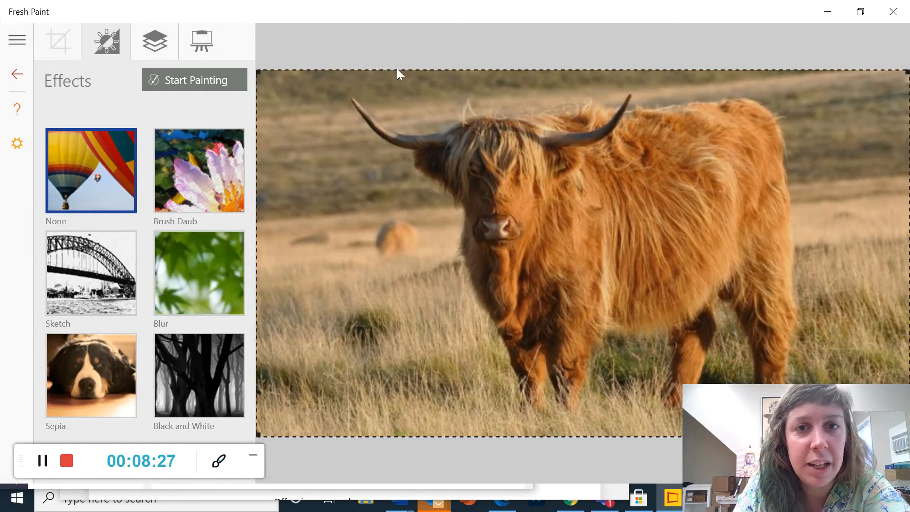
- Shrink the imported cow photo to about a third of the canvas width and place it in the canvas's lower-left corner
{"action": "mouse_move", "coordinate": [257, 70]}
{"action": "left_mouse_down"}
{"action": "mouse_move", "coordinate": [479, 197]}
{"action": "mouse_move", "coordinate": [545, 221]}
{"action": "mouse_move", "coordinate": [488, 214]}
{"action": "mouse_move", "coordinate": [505, 209]}
{"action": "left_mouse_up"}
{"action": "mouse_move", "coordinate": [610, 248]}
{"action": "left_mouse_down"}
{"action": "mouse_move", "coordinate": [377, 239]}
{"action": "mouse_move", "coordinate": [395, 357]}
{"action": "mouse_move", "coordinate": [386, 348]}
{"action": "mouse_move", "coordinate": [371, 381]}
{"action": "left_mouse_up"}
{"action": "left_click_drag", "start_coordinate": [428, 342], "coordinate": [467, 313]}
{"action": "left_click_drag", "start_coordinate": [386, 348], "coordinate": [392, 333]}
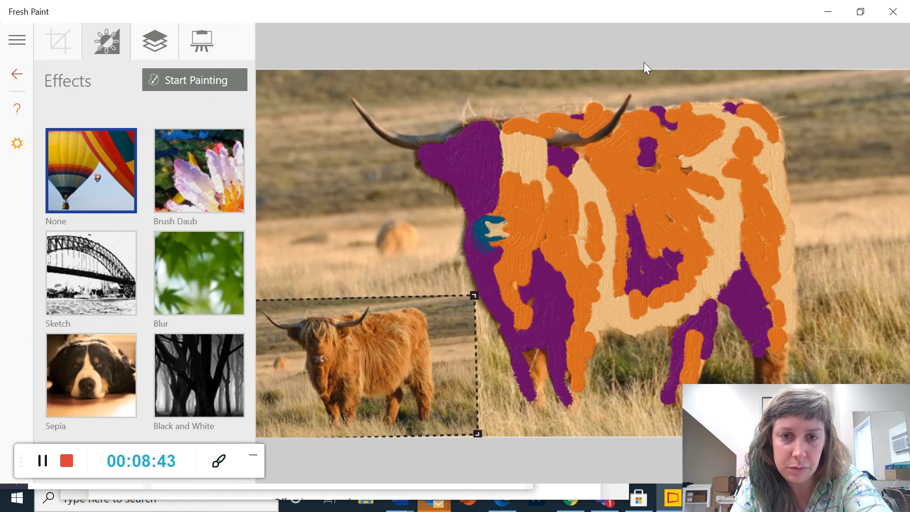
- Set the reference photo to import as Under Paint and return to painting
{"action": "left_click", "coordinate": [161, 51]}
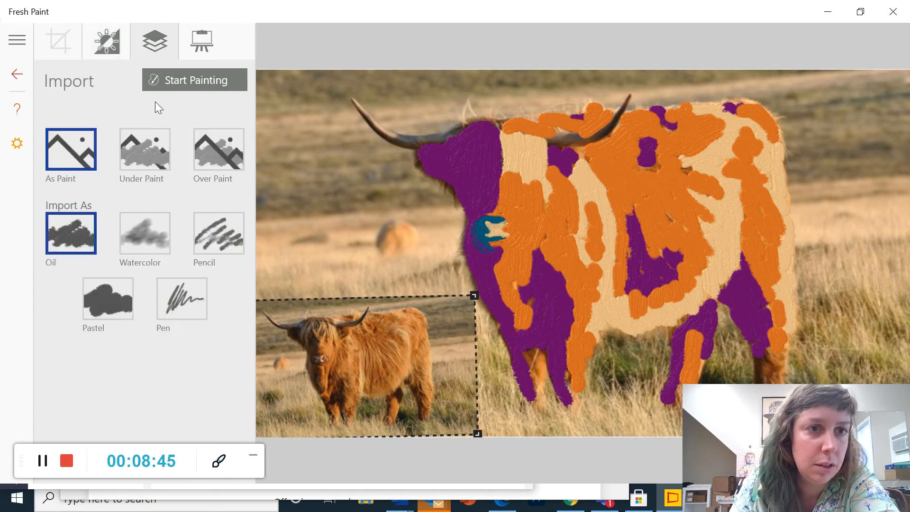
{"action": "left_click", "coordinate": [140, 155]}
{"action": "left_click", "coordinate": [216, 80]}
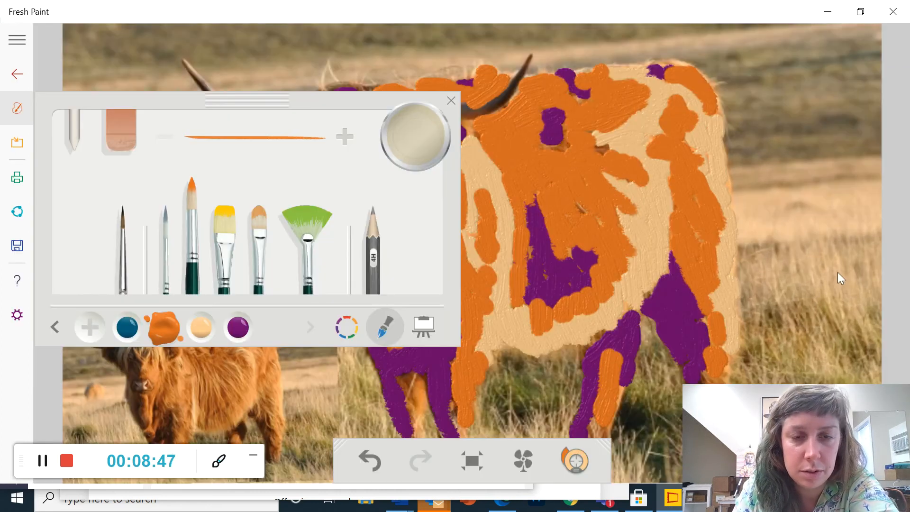
- Move the paint palette off the cow's head and paint thin teal hair strokes on the purple part of the face
{"action": "mouse_move", "coordinate": [305, 97]}
{"action": "left_mouse_down"}
{"action": "mouse_move", "coordinate": [781, 148]}
{"action": "mouse_move", "coordinate": [864, 66]}
{"action": "left_mouse_up"}
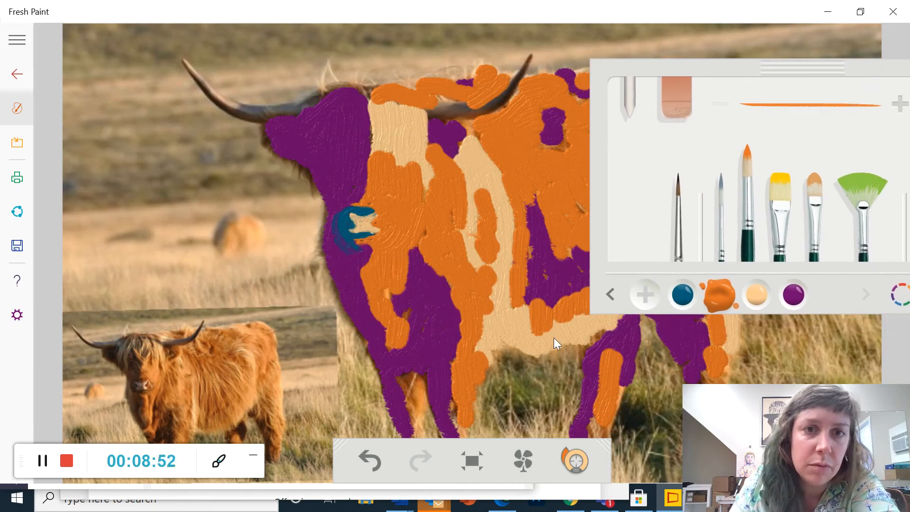
{"action": "left_click", "coordinate": [301, 358]}
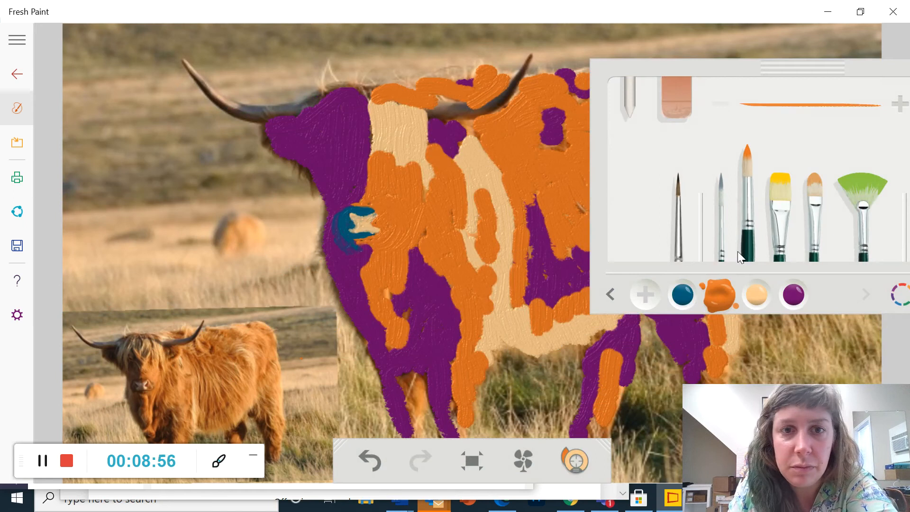
{"action": "left_click", "coordinate": [684, 294]}
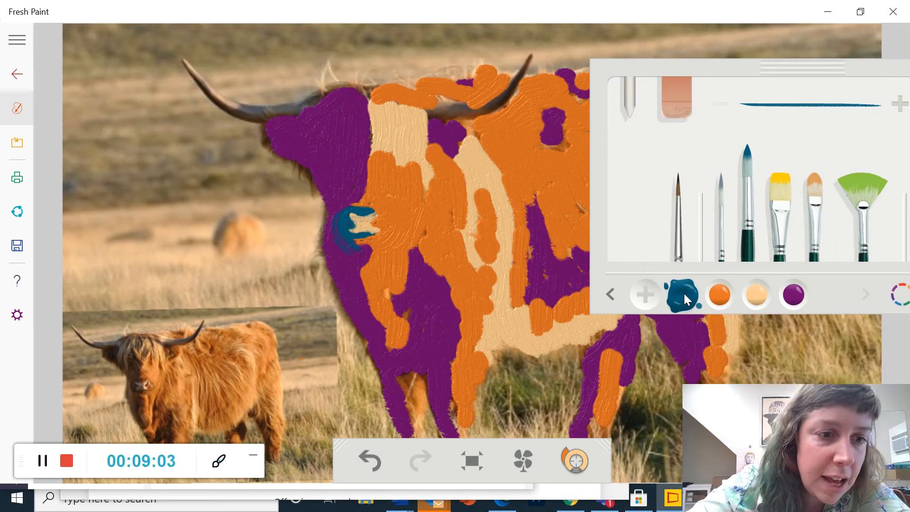
{"action": "scroll", "coordinate": [684, 294], "scroll_direction": "up", "scroll_amount": 2}
{"action": "scroll", "coordinate": [683, 294], "scroll_direction": "up", "scroll_amount": 2}
{"action": "scroll", "coordinate": [683, 293], "scroll_direction": "down", "scroll_amount": 1}
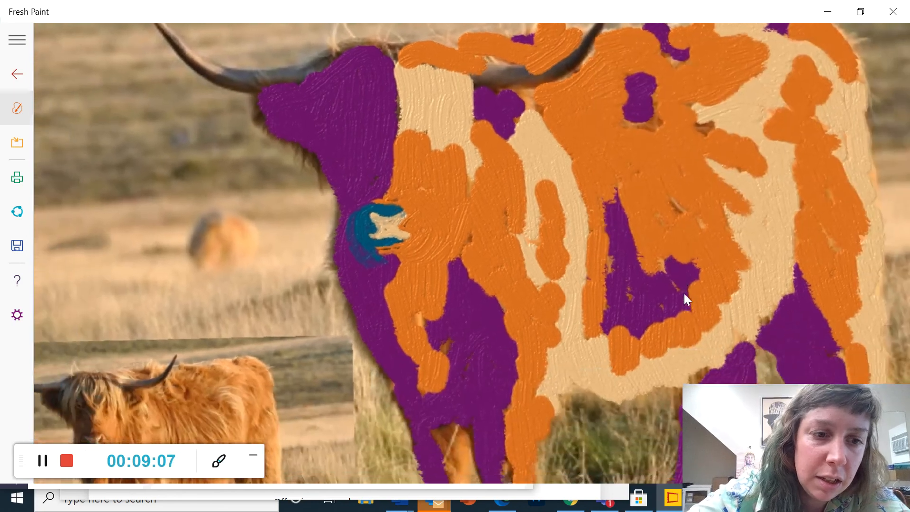
{"action": "scroll", "coordinate": [684, 294], "scroll_direction": "down", "scroll_amount": 1}
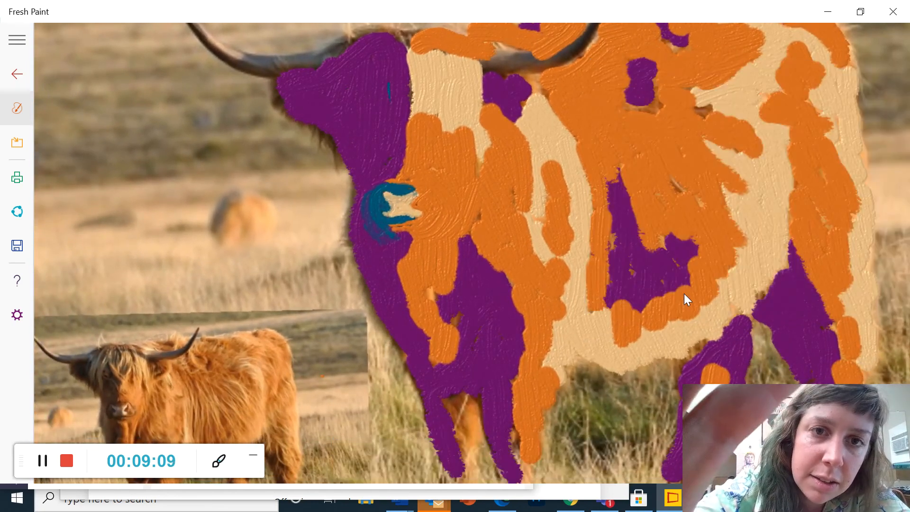
{"action": "left_click_drag", "start_coordinate": [385, 83], "coordinate": [402, 115]}
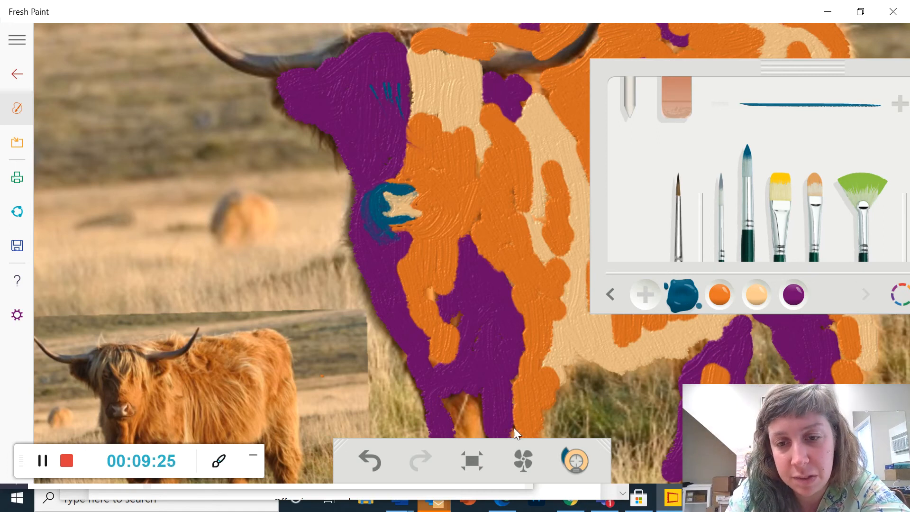
- Dry the paint and add thin curved teal hair strokes down the tan part of the cow's forelock
{"action": "left_click", "coordinate": [524, 458]}
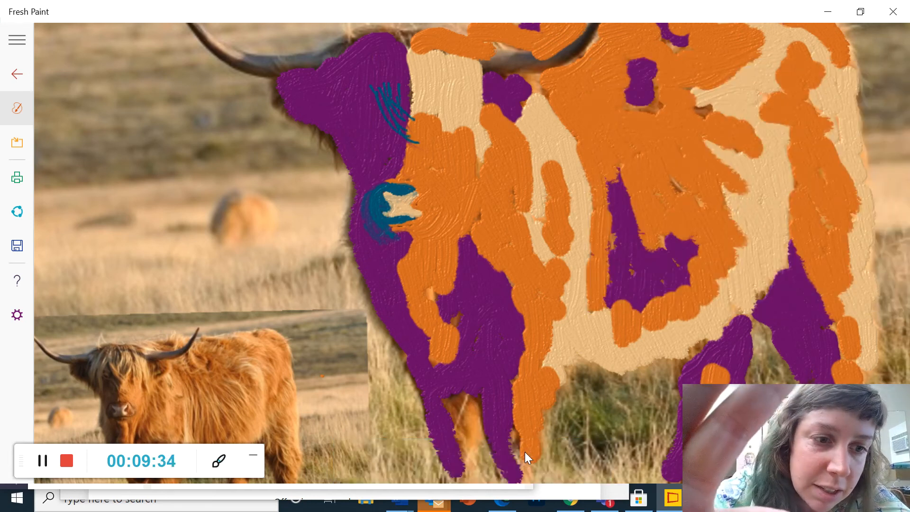
{"action": "left_click_drag", "start_coordinate": [402, 46], "coordinate": [419, 101]}
{"action": "left_click_drag", "start_coordinate": [441, 52], "coordinate": [437, 78]}
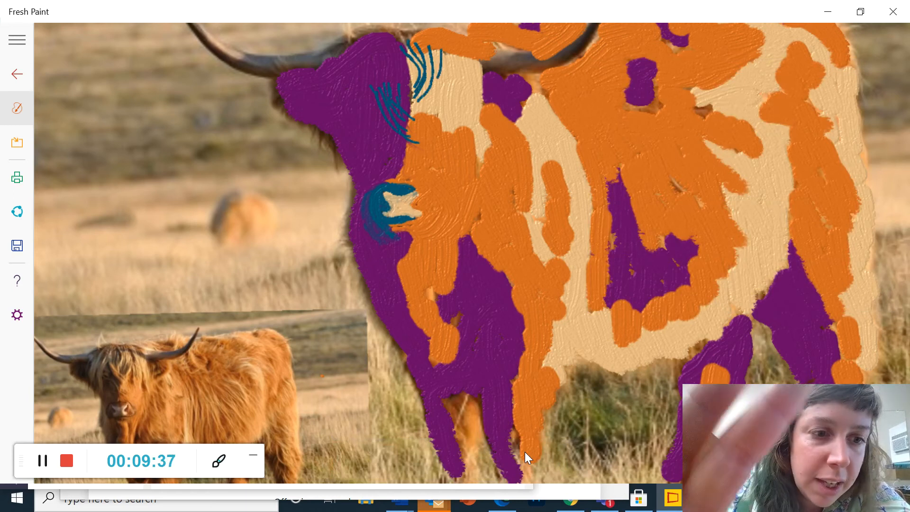
{"action": "mouse_move", "coordinate": [442, 45]}
{"action": "left_mouse_down"}
{"action": "mouse_move", "coordinate": [452, 117]}
{"action": "mouse_move", "coordinate": [480, 126]}
{"action": "mouse_move", "coordinate": [456, 114]}
{"action": "mouse_move", "coordinate": [472, 128]}
{"action": "left_mouse_up"}
{"action": "left_click_drag", "start_coordinate": [454, 43], "coordinate": [488, 137]}
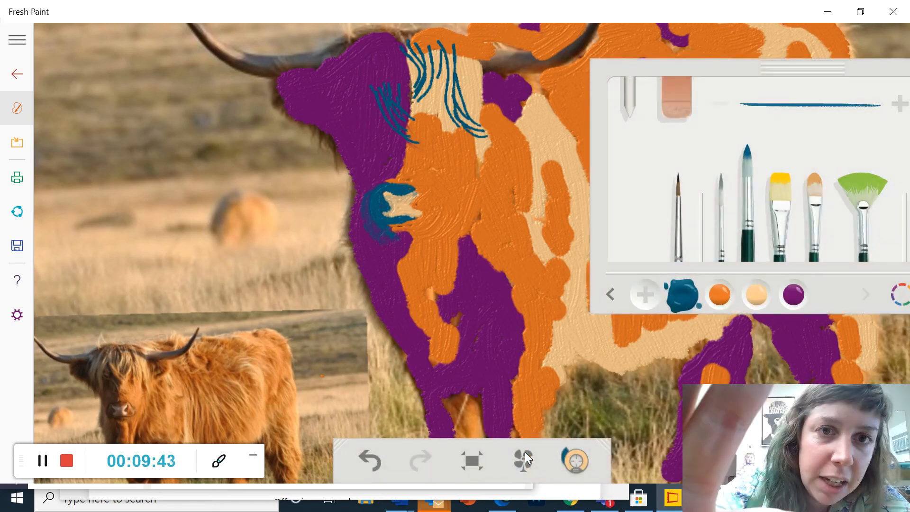
- Paint long curved teal hair strokes over the purple part of the cow's forehead
{"action": "left_click_drag", "start_coordinate": [389, 61], "coordinate": [356, 125]}
{"action": "left_click_drag", "start_coordinate": [368, 94], "coordinate": [359, 132]}
{"action": "mouse_move", "coordinate": [391, 52]}
{"action": "left_mouse_down"}
{"action": "mouse_move", "coordinate": [374, 66]}
{"action": "mouse_move", "coordinate": [351, 124]}
{"action": "mouse_move", "coordinate": [364, 73]}
{"action": "mouse_move", "coordinate": [346, 114]}
{"action": "left_mouse_up"}
{"action": "left_click_drag", "start_coordinate": [352, 54], "coordinate": [330, 103]}
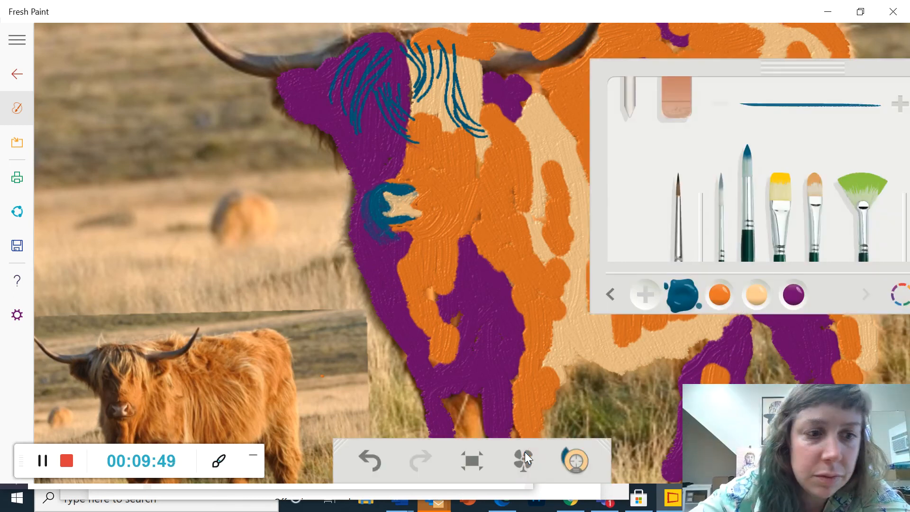
- Switch the paint colour to orange and add thin hair strokes between the teal ones across the cow's forelock
{"action": "left_click", "coordinate": [720, 294]}
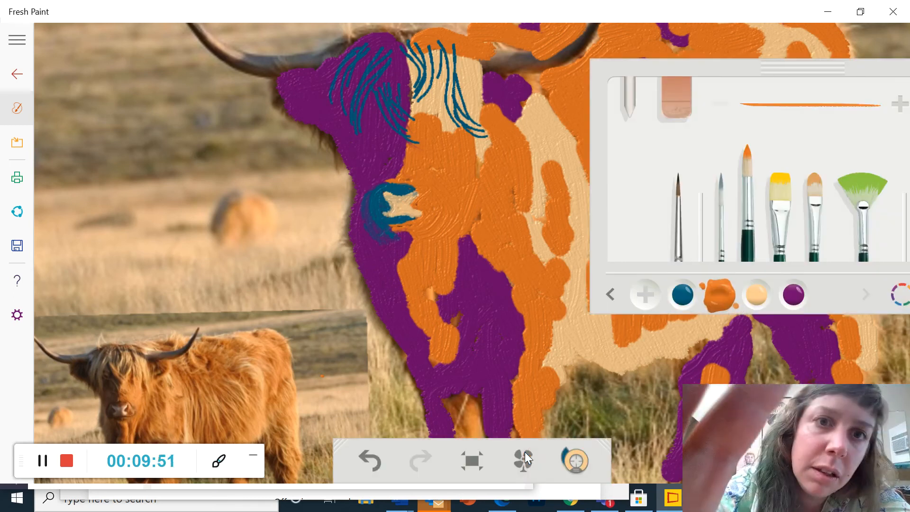
{"action": "left_click_drag", "start_coordinate": [382, 44], "coordinate": [356, 104]}
{"action": "mouse_move", "coordinate": [370, 60]}
{"action": "left_mouse_down"}
{"action": "mouse_move", "coordinate": [351, 119]}
{"action": "mouse_move", "coordinate": [352, 90]}
{"action": "left_mouse_up"}
{"action": "left_click_drag", "start_coordinate": [375, 44], "coordinate": [334, 99]}
{"action": "mouse_move", "coordinate": [376, 39]}
{"action": "left_mouse_down"}
{"action": "mouse_move", "coordinate": [323, 79]}
{"action": "mouse_move", "coordinate": [364, 125]}
{"action": "left_mouse_up"}
{"action": "mouse_move", "coordinate": [394, 63]}
{"action": "left_mouse_down"}
{"action": "mouse_move", "coordinate": [384, 92]}
{"action": "mouse_move", "coordinate": [402, 134]}
{"action": "left_mouse_up"}
{"action": "left_click_drag", "start_coordinate": [400, 83], "coordinate": [407, 114]}
{"action": "left_click_drag", "start_coordinate": [415, 60], "coordinate": [414, 94]}
{"action": "mouse_move", "coordinate": [404, 56]}
{"action": "left_mouse_down"}
{"action": "mouse_move", "coordinate": [407, 96]}
{"action": "mouse_move", "coordinate": [428, 86]}
{"action": "mouse_move", "coordinate": [421, 96]}
{"action": "left_mouse_up"}
{"action": "mouse_move", "coordinate": [434, 50]}
{"action": "left_mouse_down"}
{"action": "mouse_move", "coordinate": [439, 71]}
{"action": "mouse_move", "coordinate": [458, 76]}
{"action": "mouse_move", "coordinate": [455, 95]}
{"action": "mouse_move", "coordinate": [471, 124]}
{"action": "left_mouse_up"}
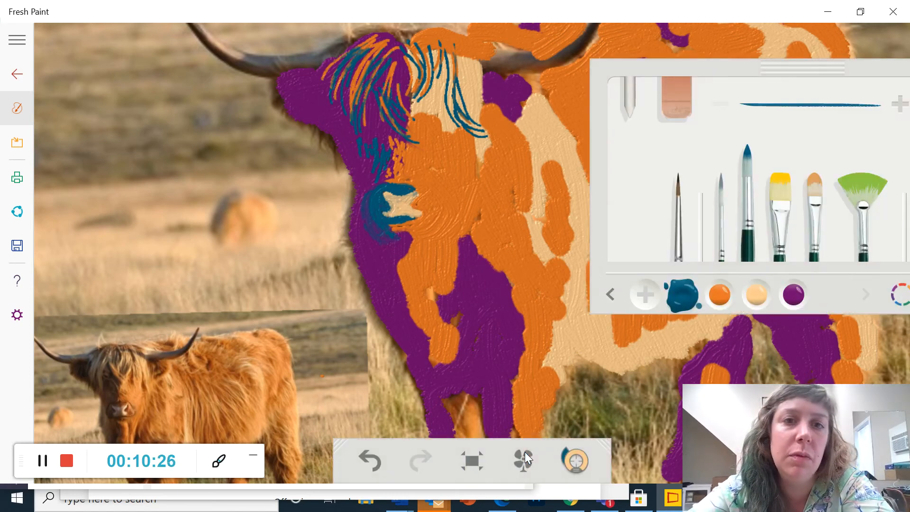
- Leave the cow painting for the My Paintings gallery and open the finished multicoloured kitten painting
{"action": "scroll", "coordinate": [412, 237], "scroll_direction": "down", "scroll_amount": 3}
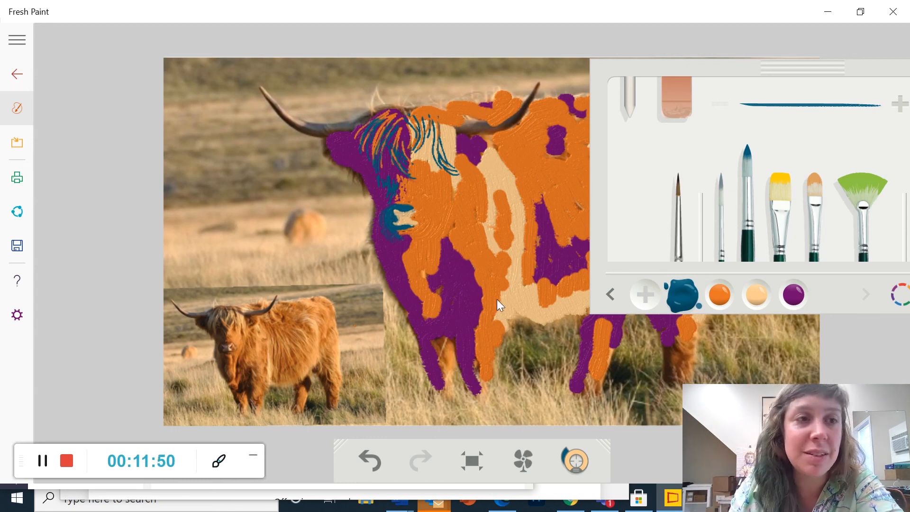
{"action": "left_click", "coordinate": [17, 79]}
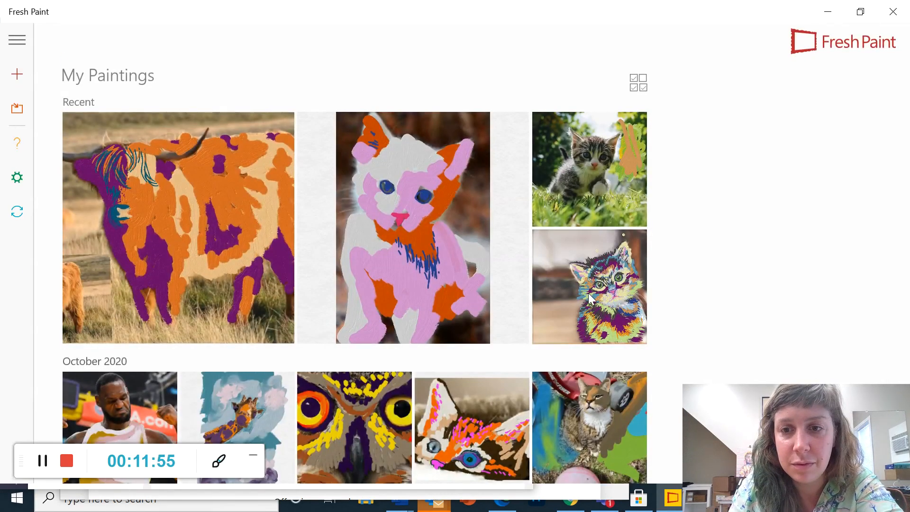
{"action": "left_click", "coordinate": [588, 293]}
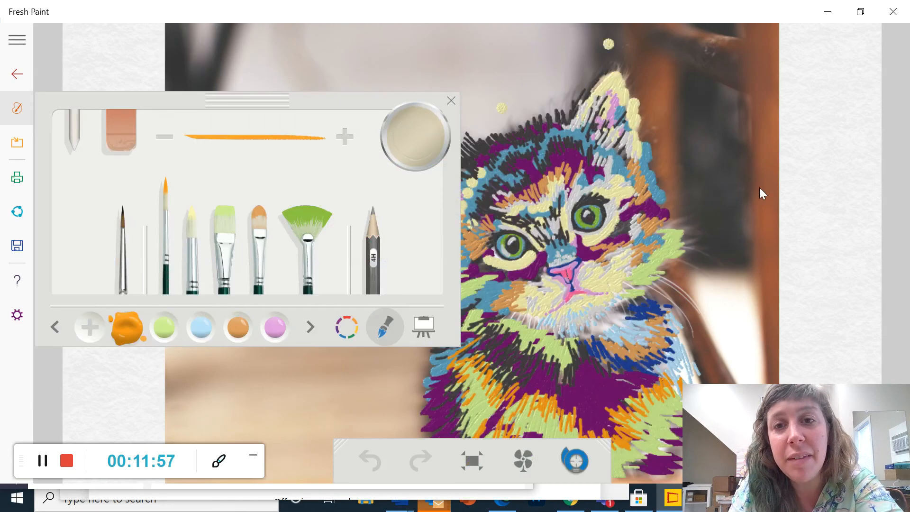
- Move the paint palette off the kitten's head to view the whole example, and dismiss the blank pop-up window
{"action": "left_click_drag", "start_coordinate": [353, 104], "coordinate": [283, 18]}
{"action": "scroll", "coordinate": [752, 215], "scroll_direction": "down", "scroll_amount": 1}
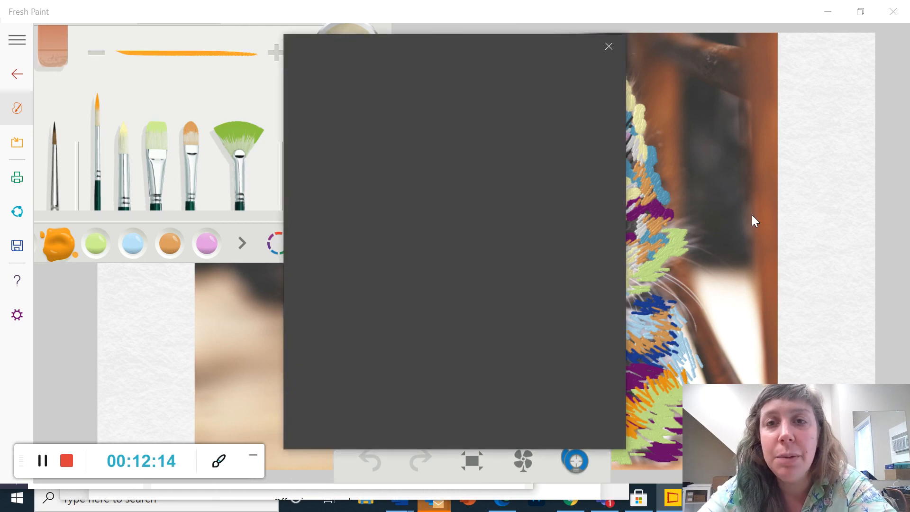
{"action": "left_click", "coordinate": [607, 45]}
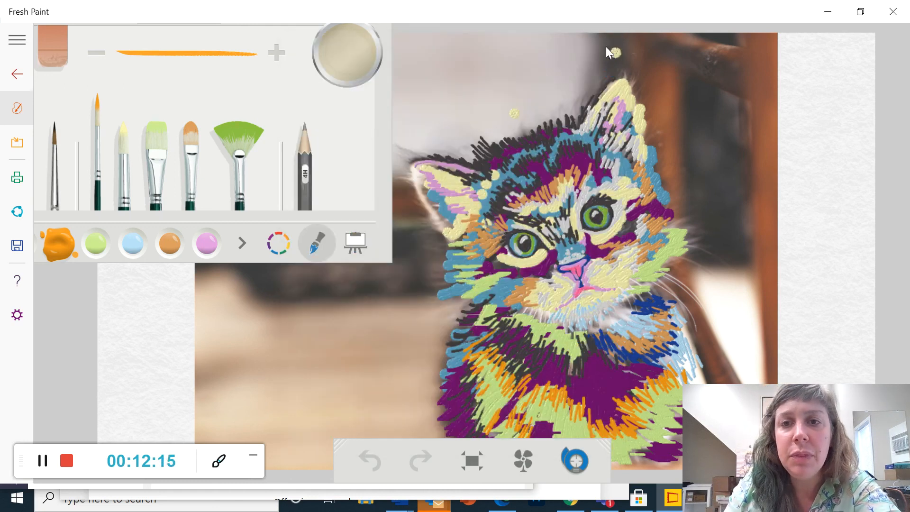